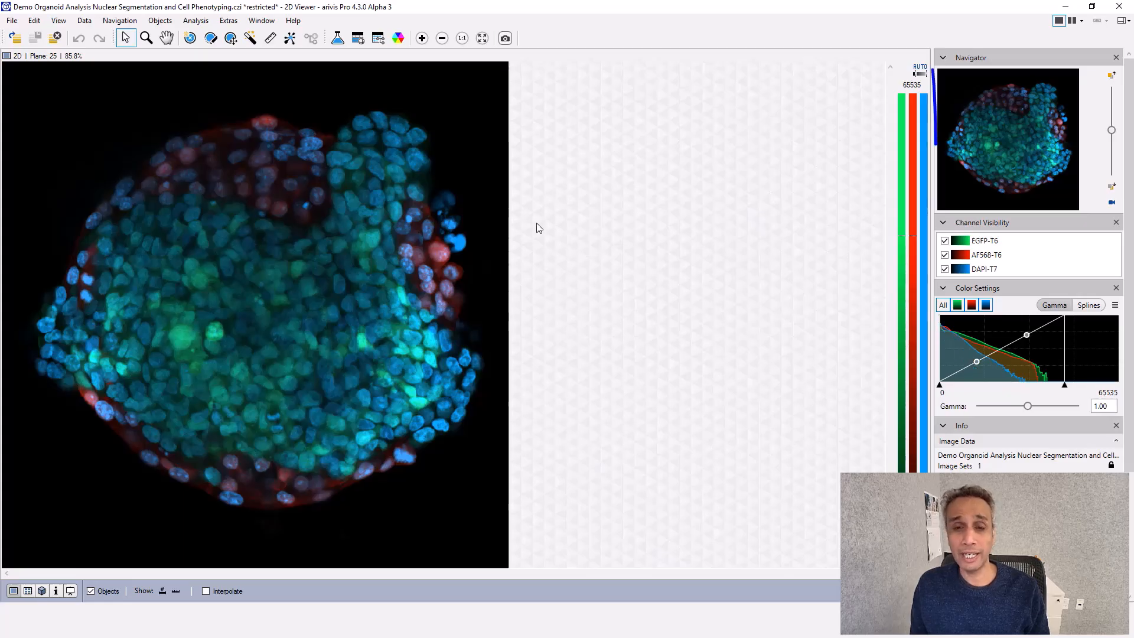
# Examine the EGFP-T6, AF568-T6 and DAPI-T7 channels by toggling their visibility, and step the view to plane 26
pyautogui.click(945, 241)
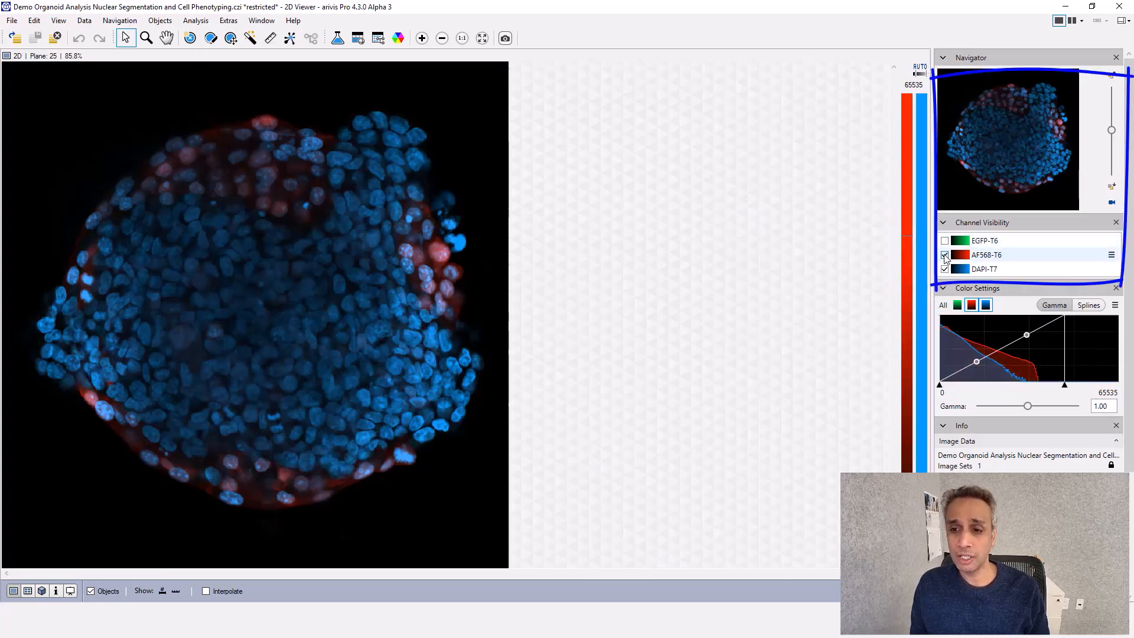
pyautogui.click(945, 256)
pyautogui.click(944, 255)
pyautogui.click(944, 241)
pyautogui.click(945, 269)
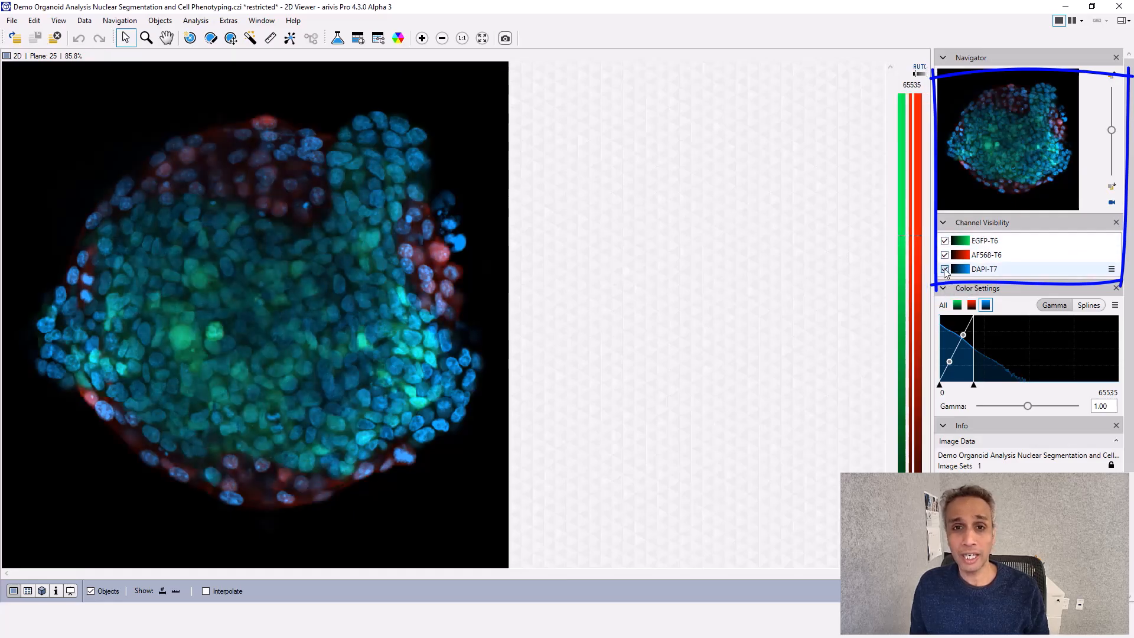
pyautogui.moveTo(1111, 130)
pyautogui.mouseDown()
pyautogui.moveTo(1114, 117)
pyautogui.moveTo(1111, 132)
pyautogui.mouseUp()
pyautogui.click(945, 270)
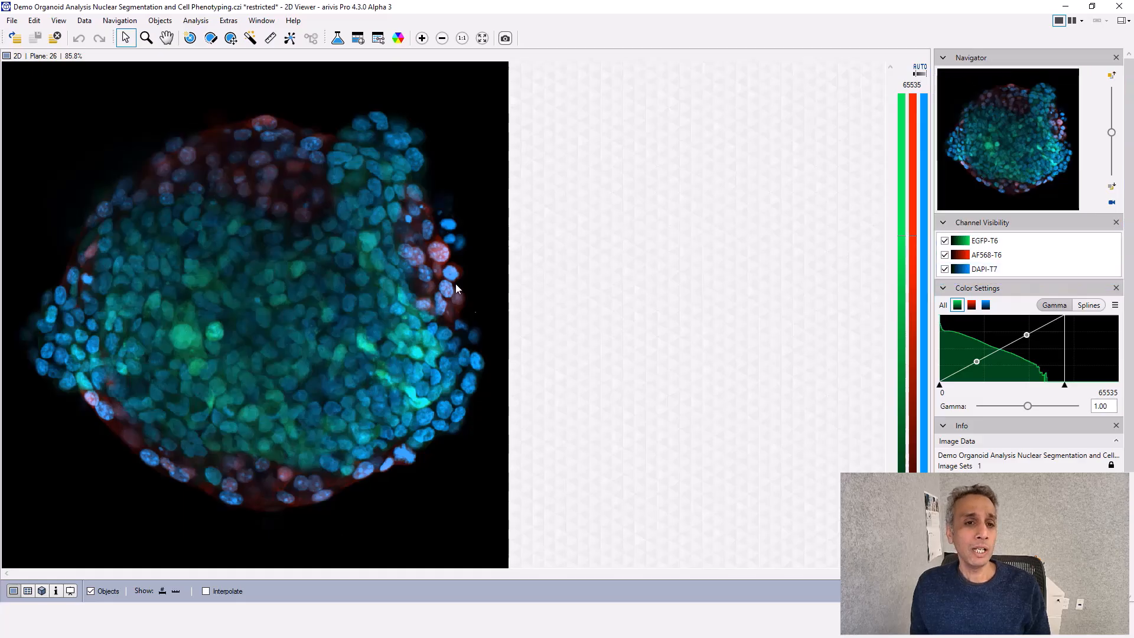
# Create a new analysis pipeline with the current image set as its input ROI
pyautogui.click(338, 39)
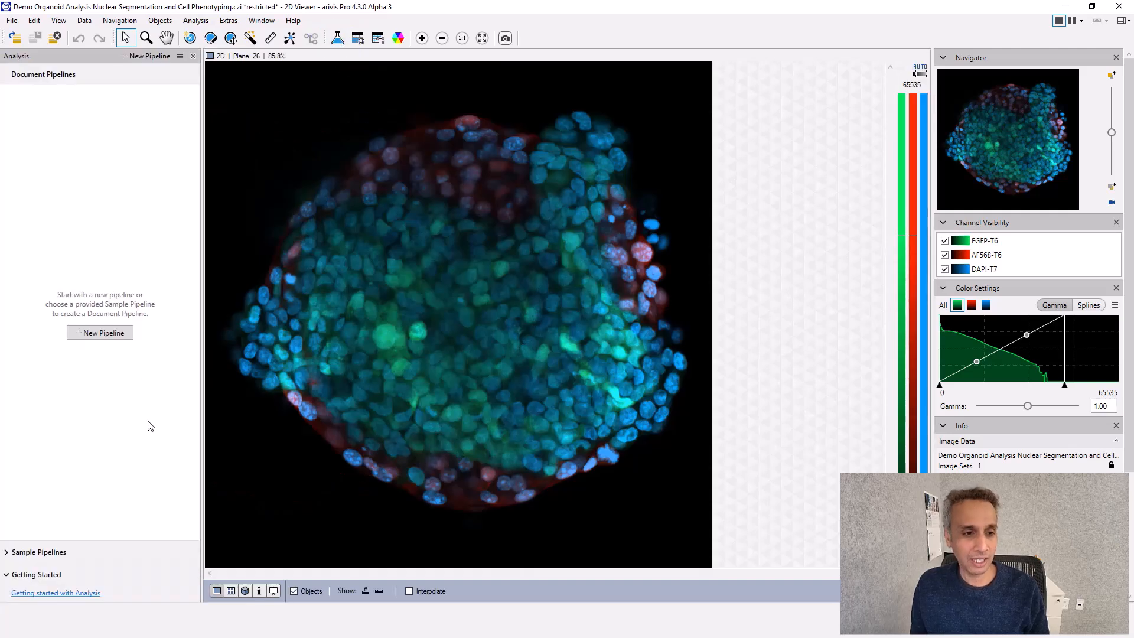
pyautogui.click(99, 333)
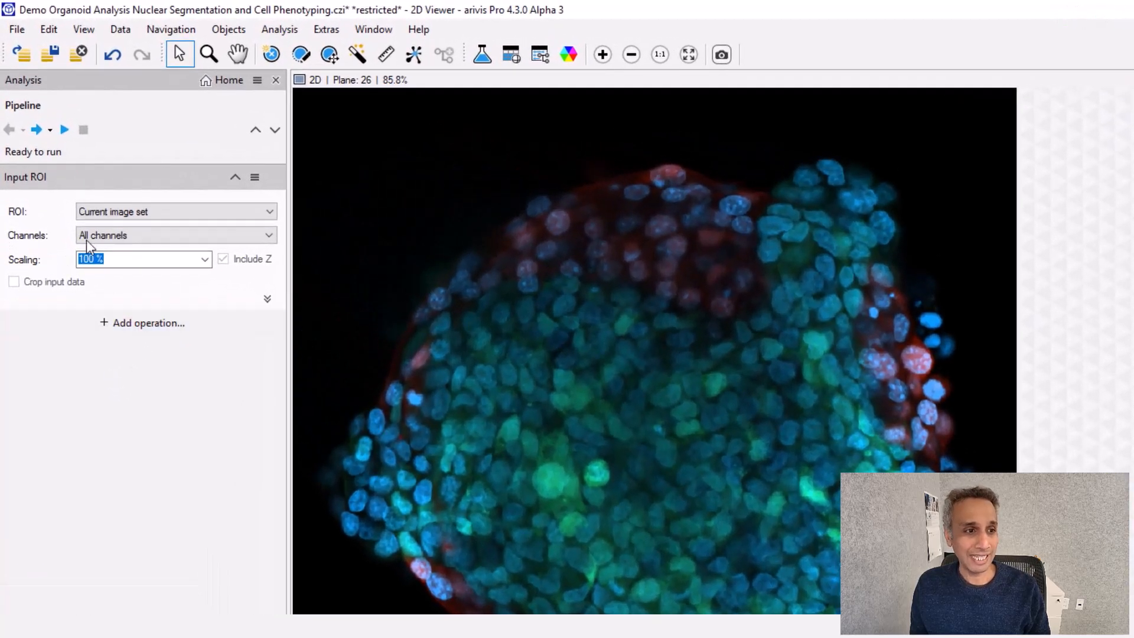
pyautogui.click(268, 211)
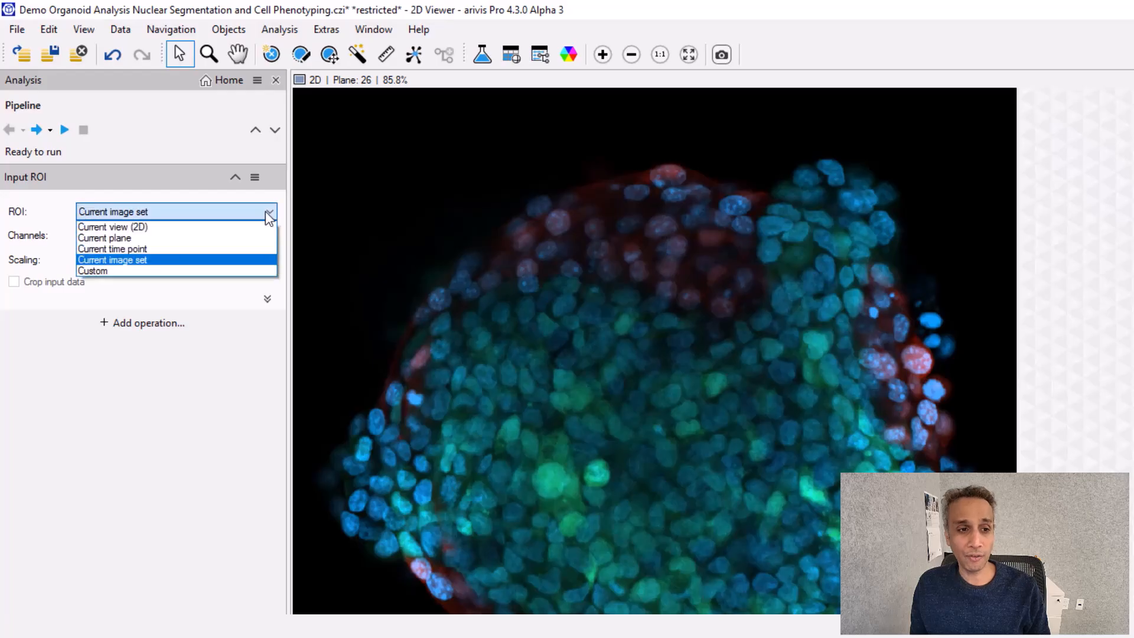
pyautogui.click(133, 260)
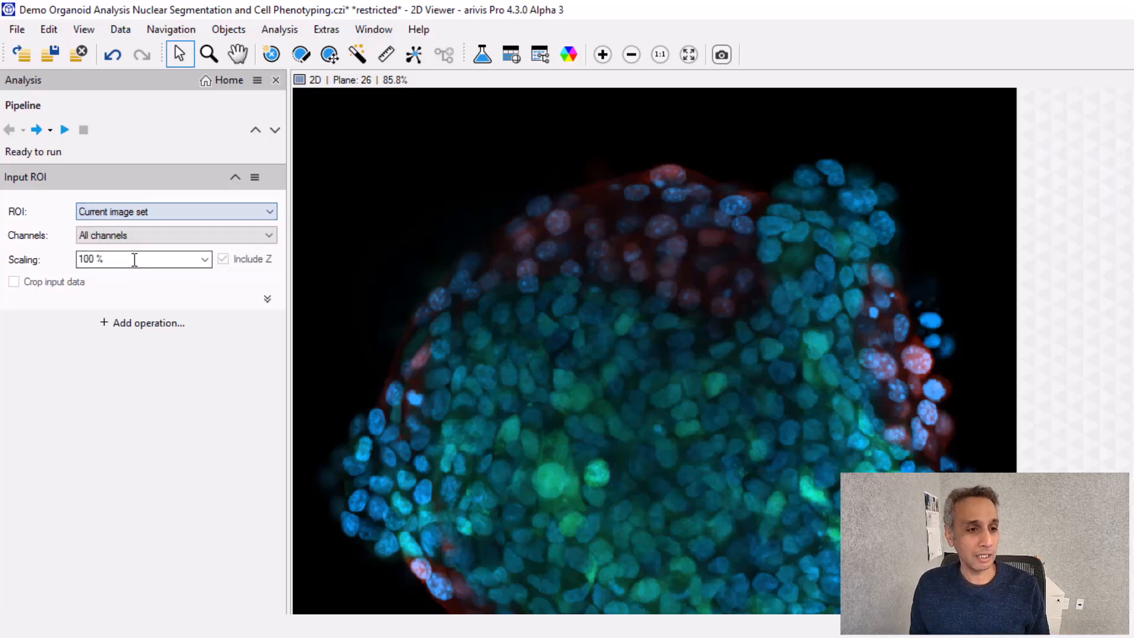
# Add the Cellpose-based Segmenter from the smart segmentation operations to the pipeline
pyautogui.click(143, 324)
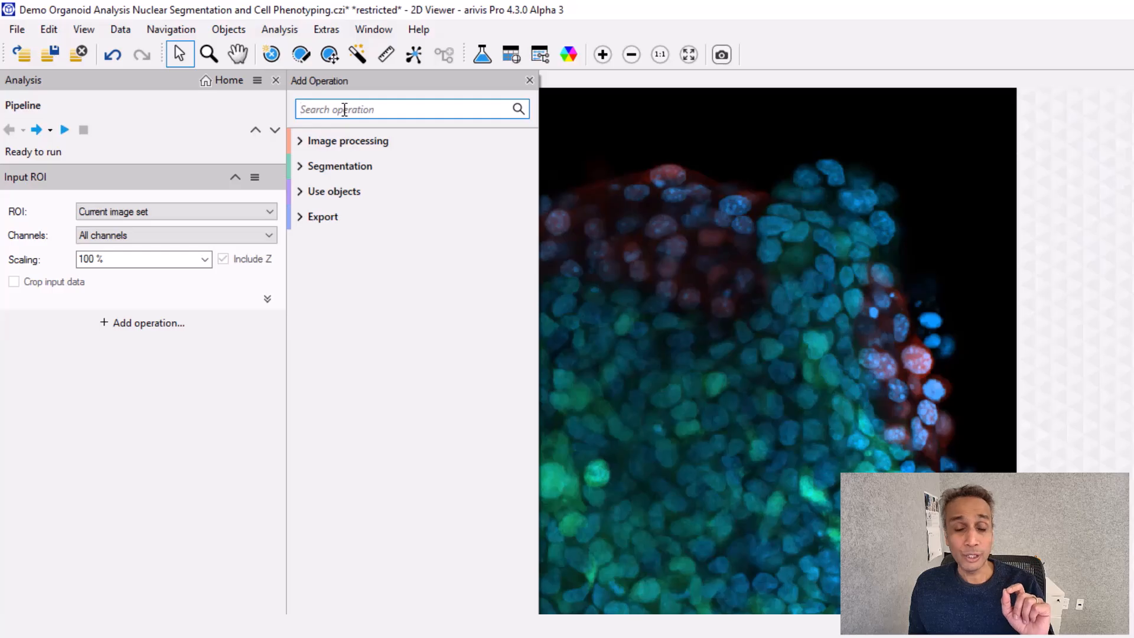
pyautogui.click(303, 166)
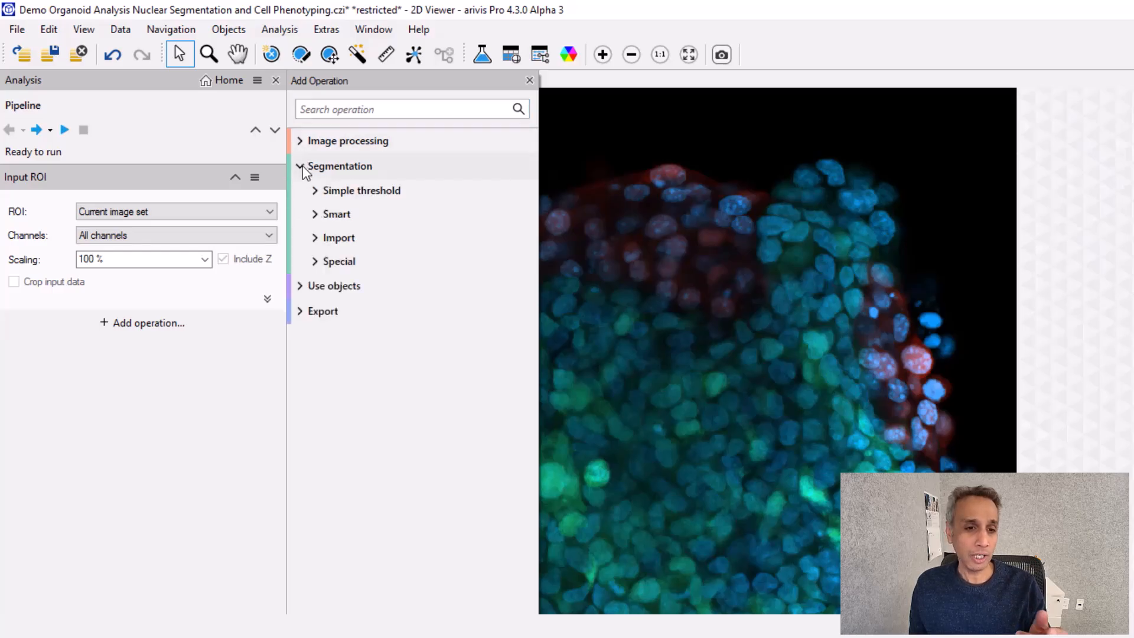
pyautogui.click(330, 191)
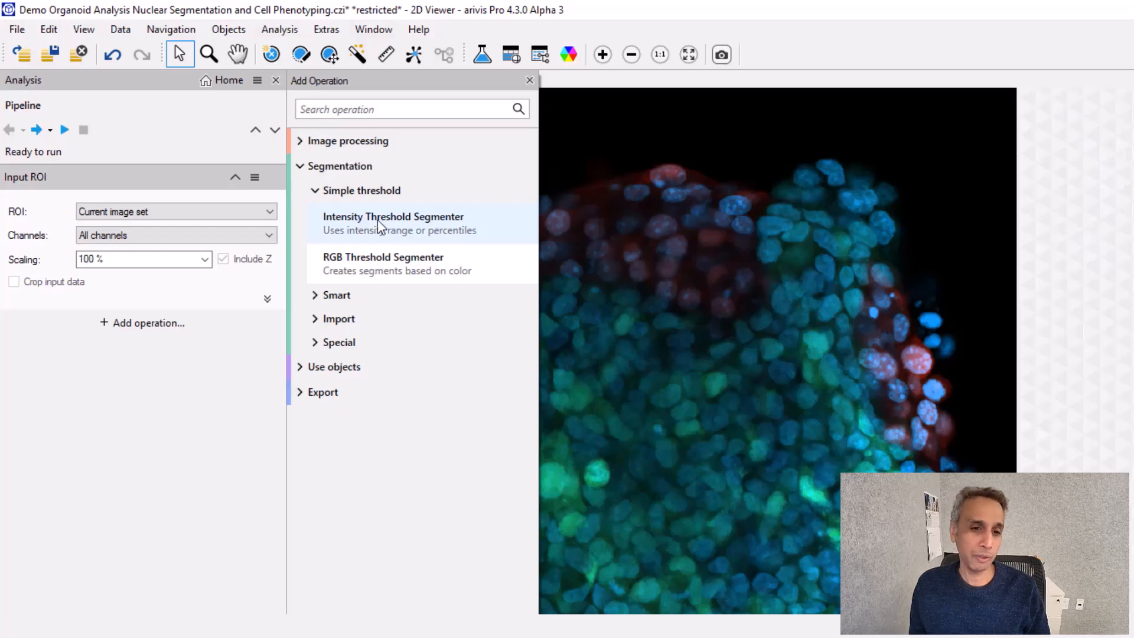
pyautogui.click(318, 297)
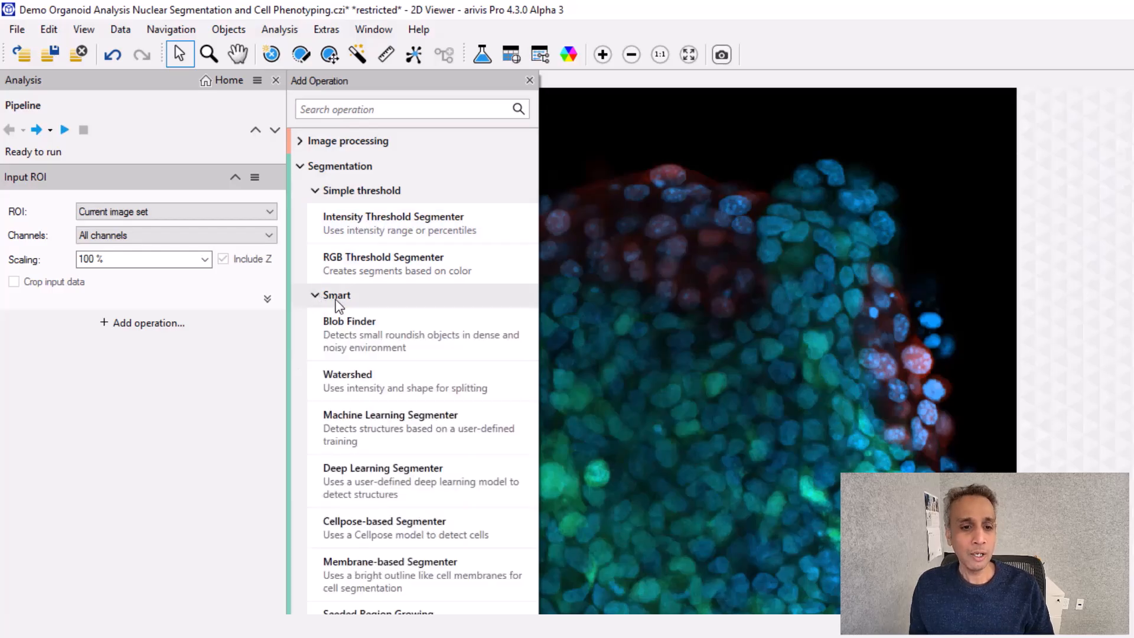
pyautogui.click(391, 535)
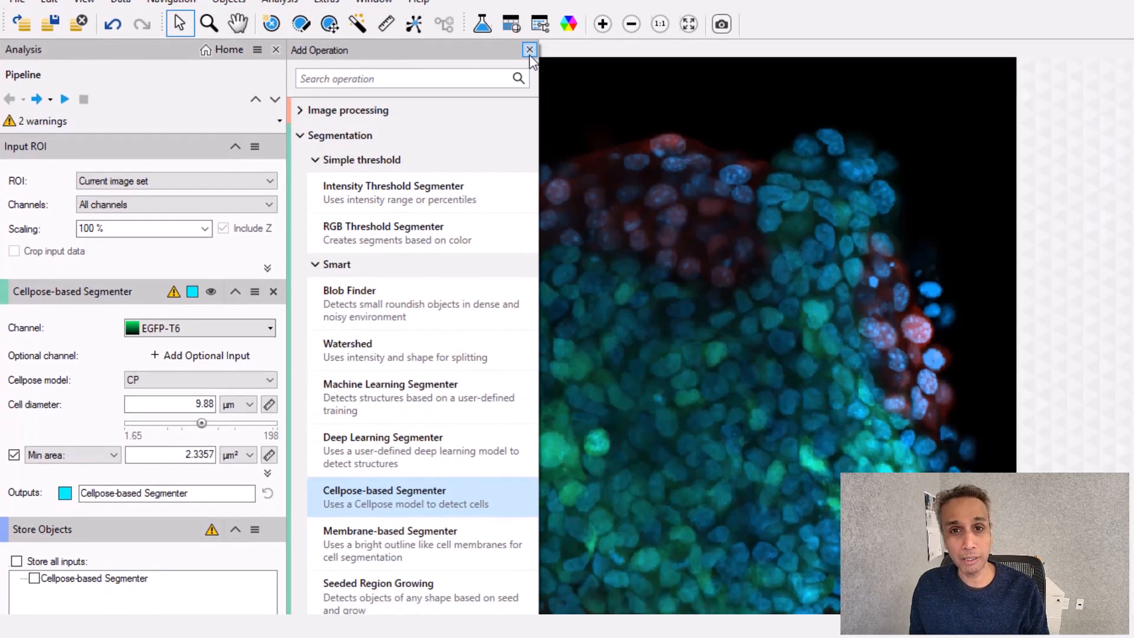
pyautogui.click(529, 80)
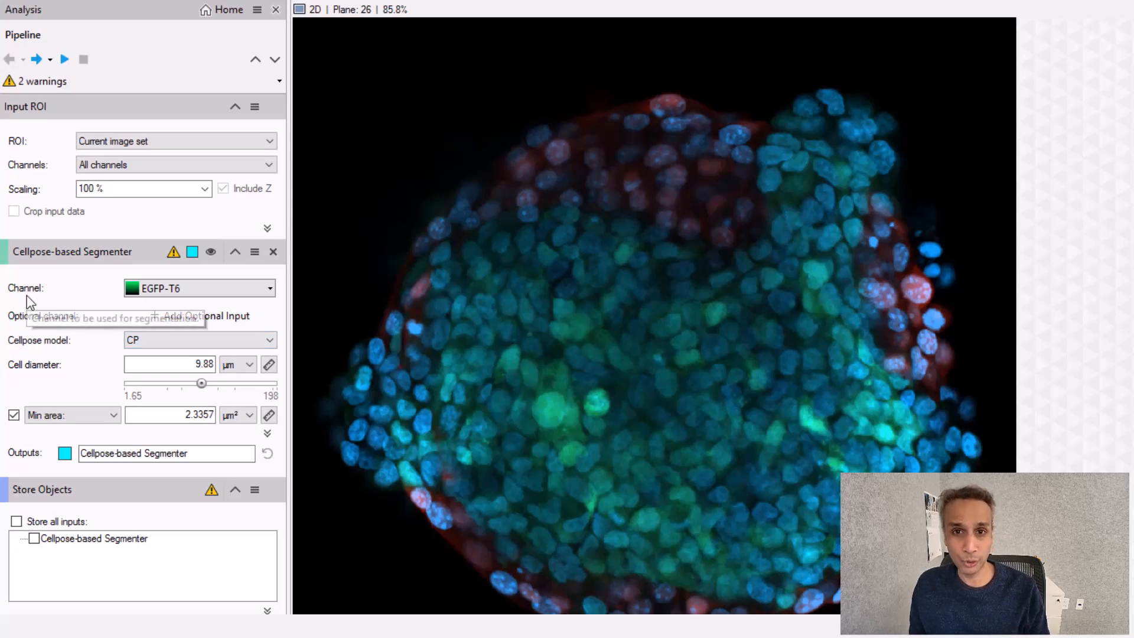
# Configure the Cellpose segmenter for channel DAPI-T7 with the CP model, and measure a nucleus to set the cell diameter to about 8.96 µm
pyautogui.click(273, 288)
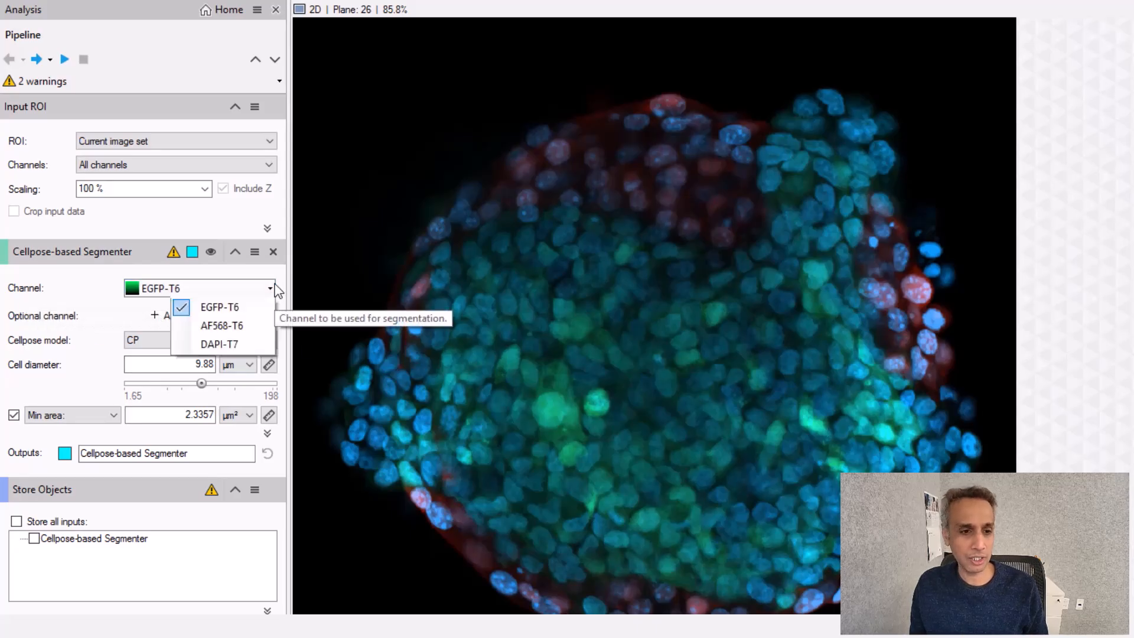
pyautogui.click(242, 345)
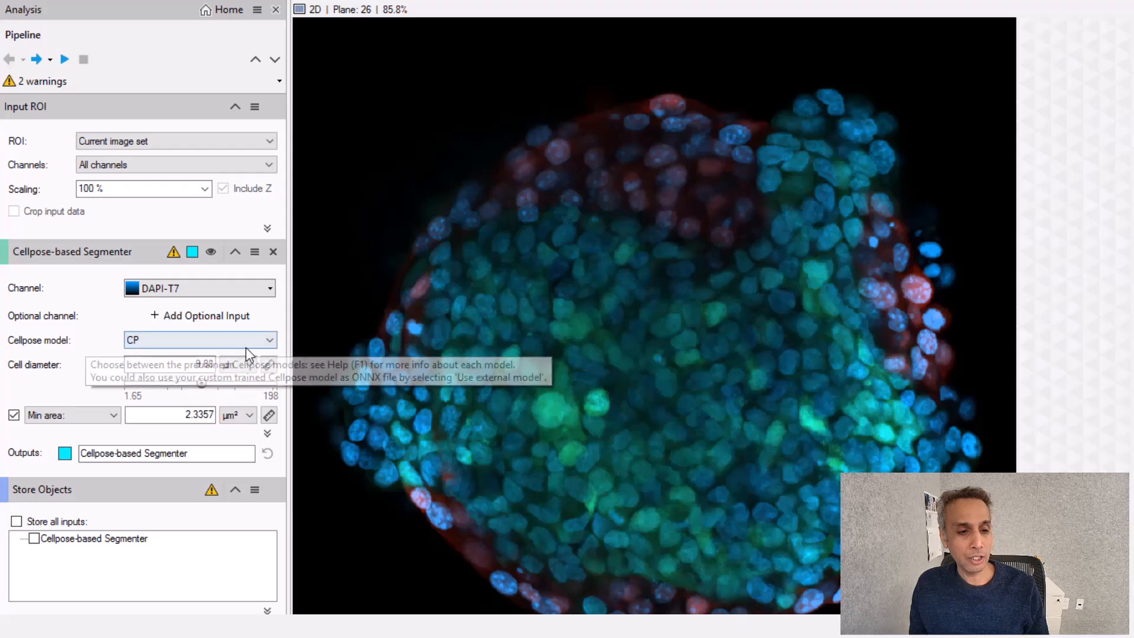
pyautogui.click(271, 341)
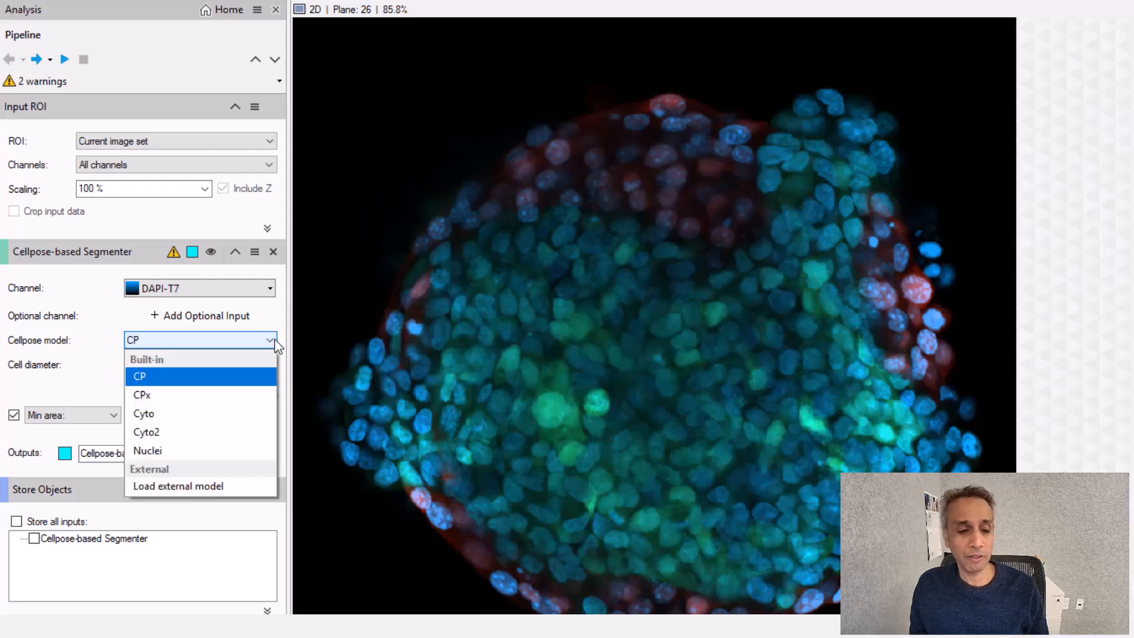
pyautogui.click(278, 330)
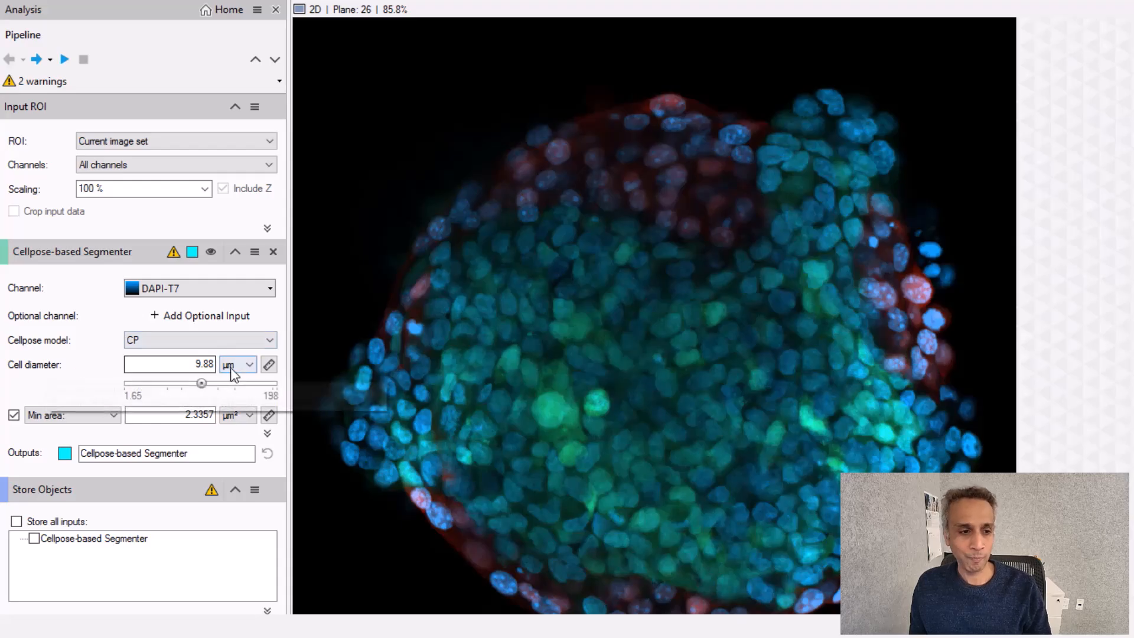
pyautogui.click(269, 364)
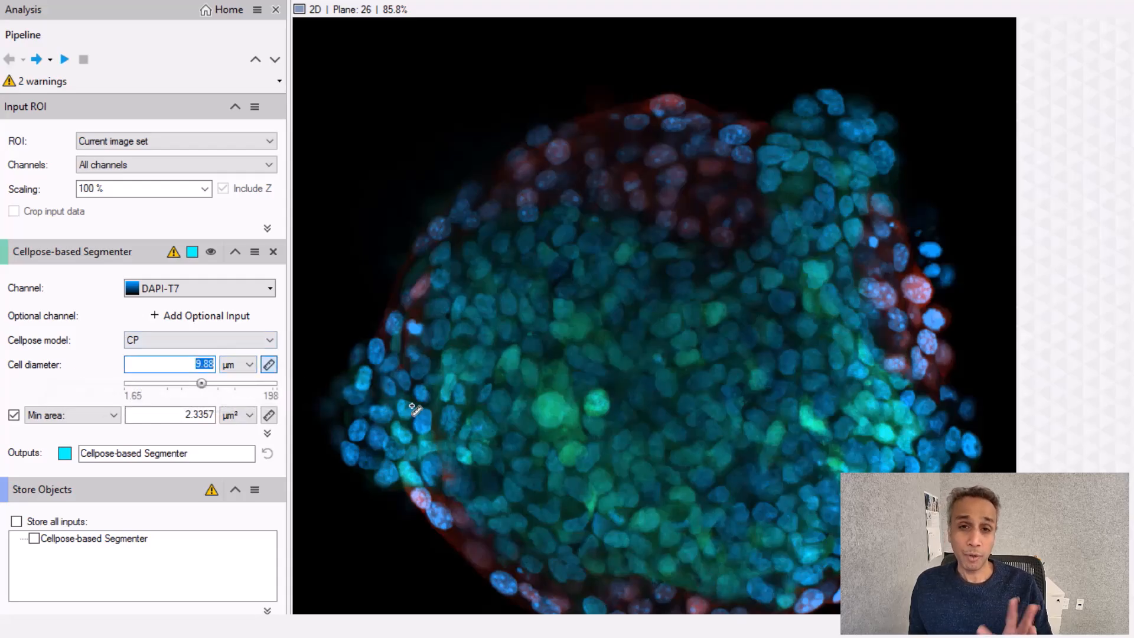
pyautogui.moveTo(418, 428); pyautogui.dragTo(433, 417)
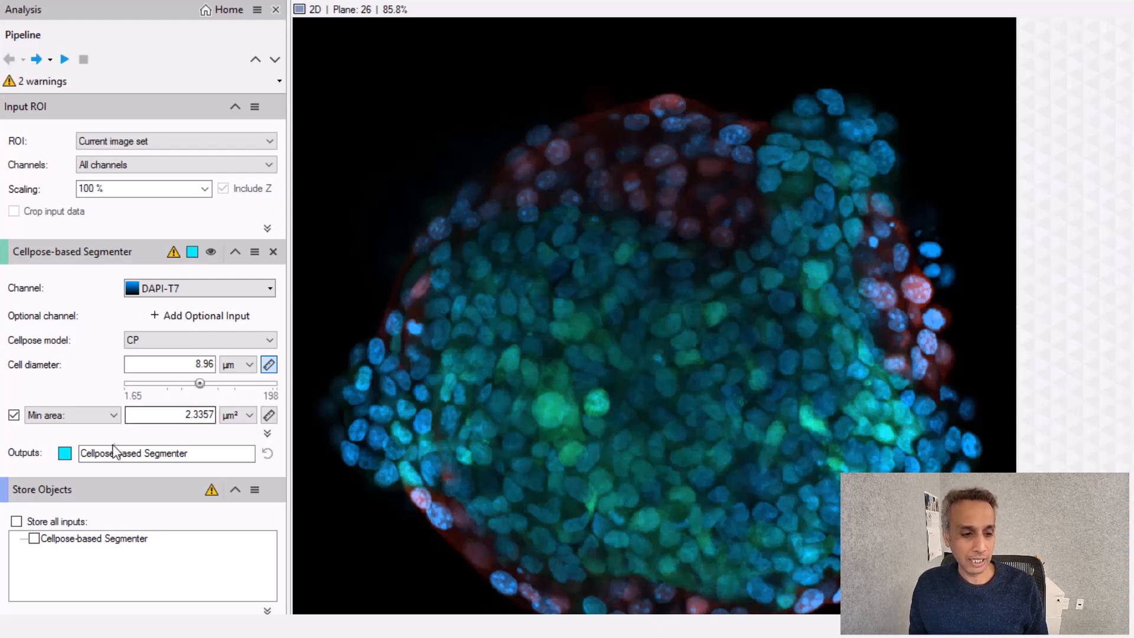
# Name the segmenter's output All Nuclei and give its objects random colors
pyautogui.moveTo(189, 453); pyautogui.dragTo(81, 450)
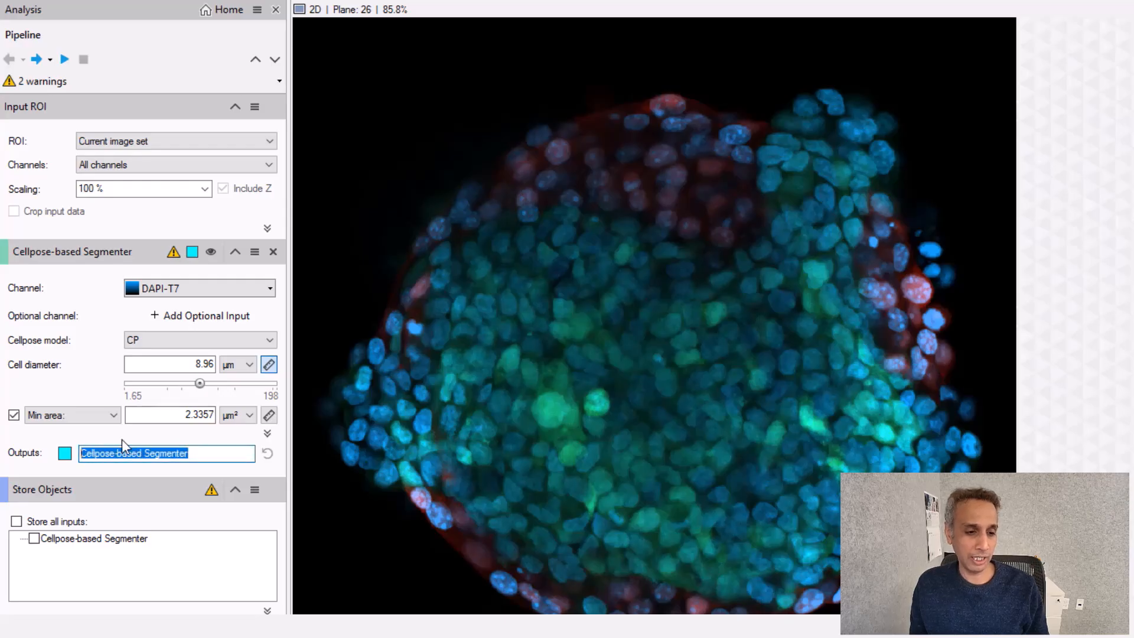
pyautogui.write('All Nuclei')
pyautogui.press('Return')
pyautogui.click(65, 453)
pyautogui.click(706, 288)
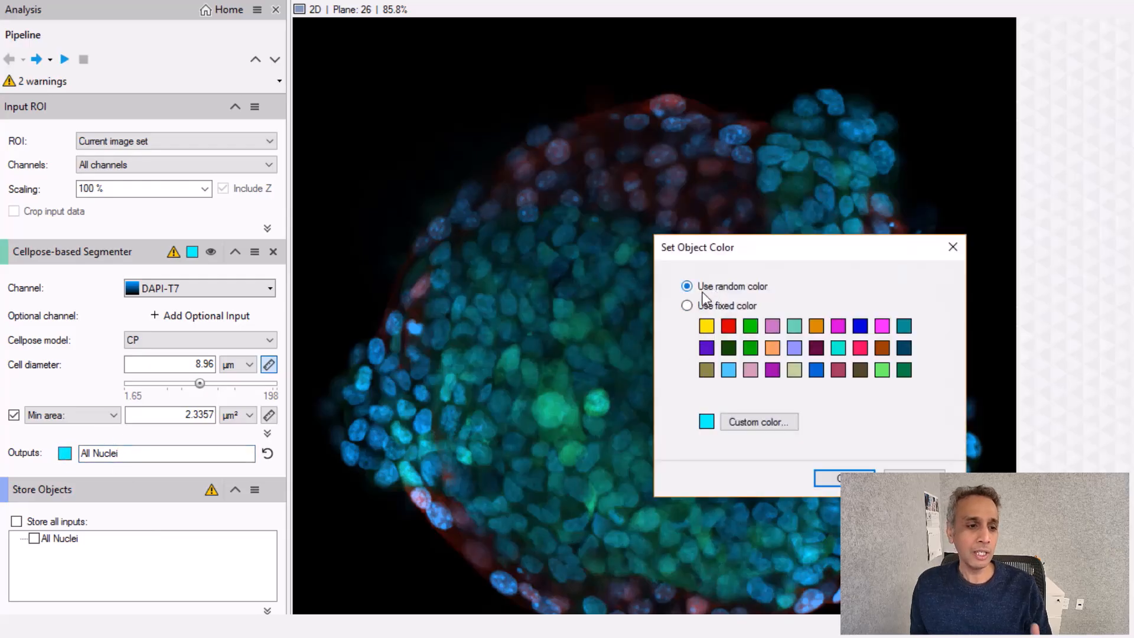
pyautogui.click(844, 478)
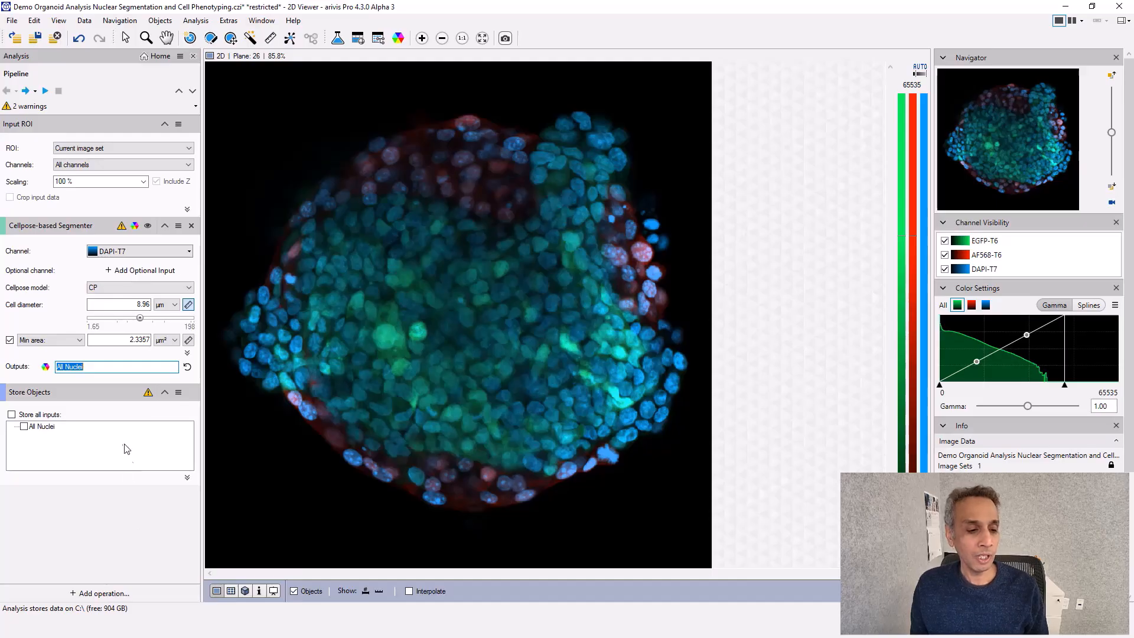
# Run the Cellpose segmentation and inspect the segmented nuclei in the objects table
pyautogui.click(27, 91)
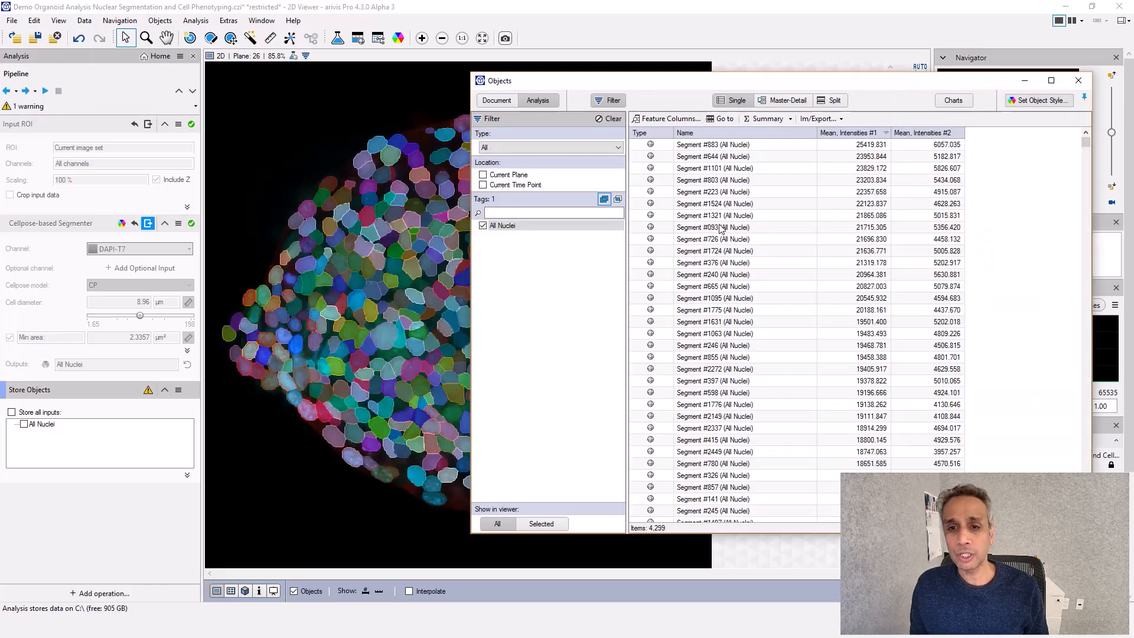
pyautogui.scroll(1, 859, 158)
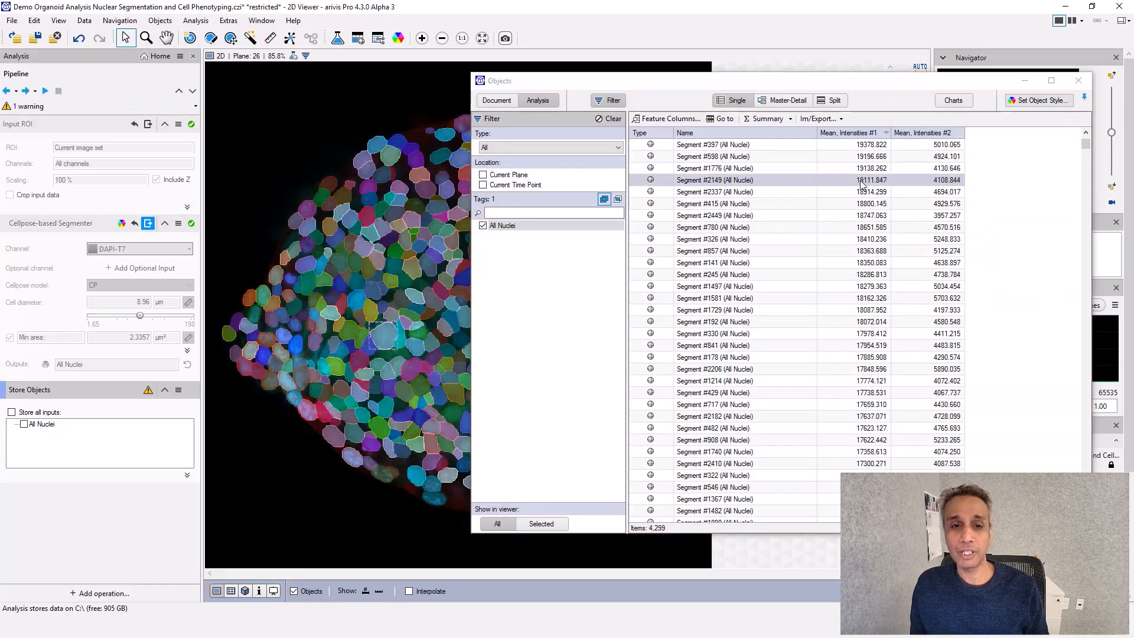
pyautogui.click(322, 201)
pyautogui.scroll(2, 831, 234)
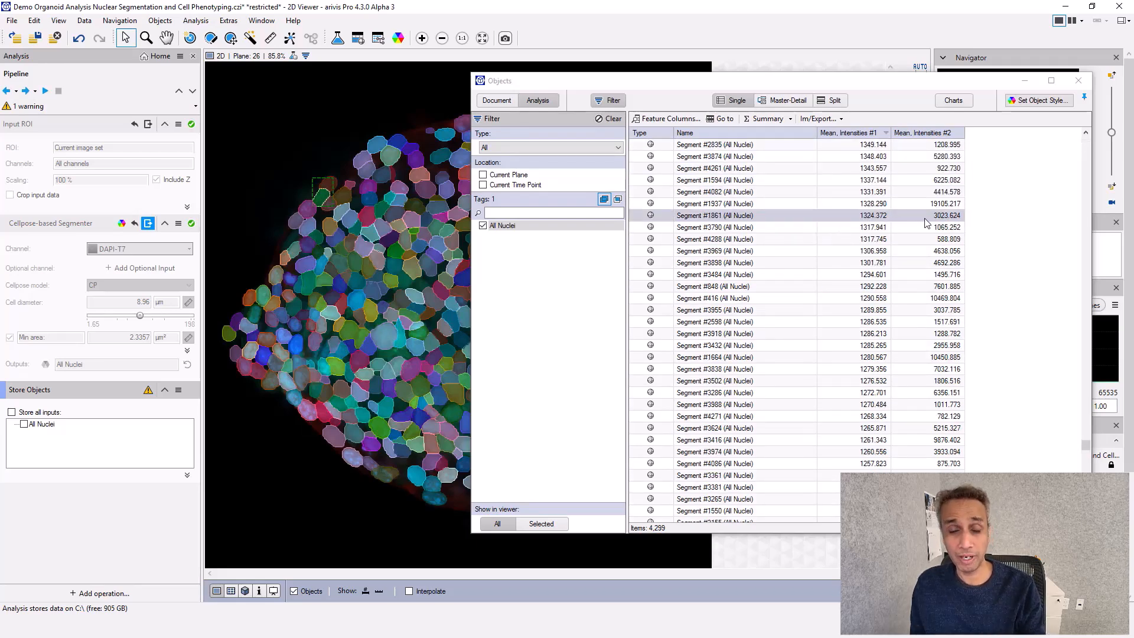
pyautogui.click(1076, 81)
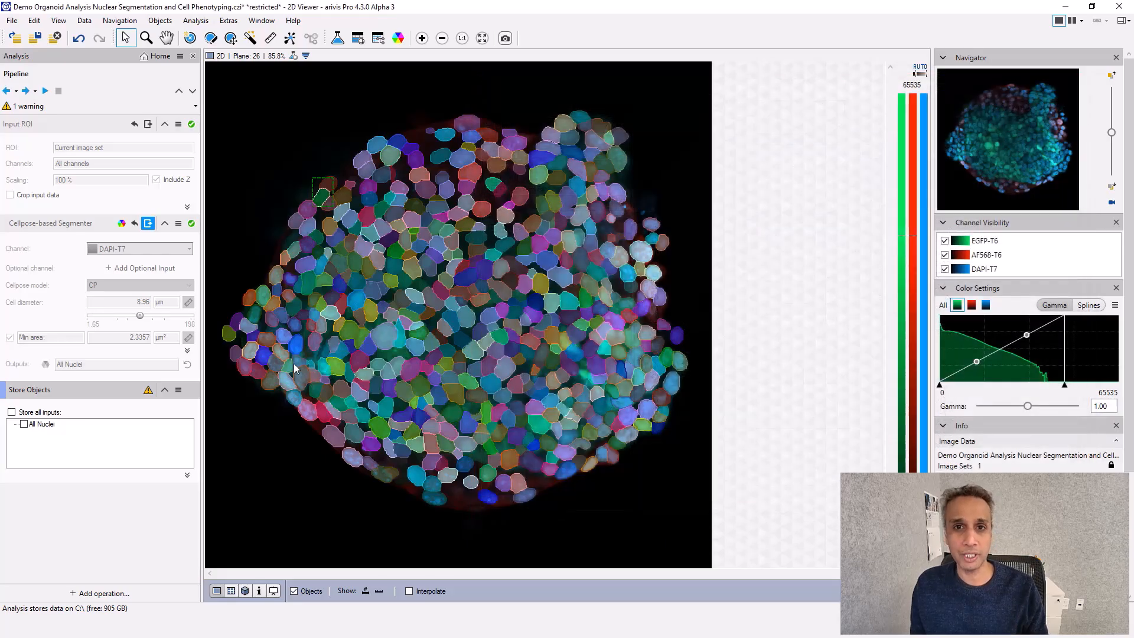
# Store all pipeline inputs, including All Nuclei, in the document by running the Store Objects operation
pyautogui.click(12, 412)
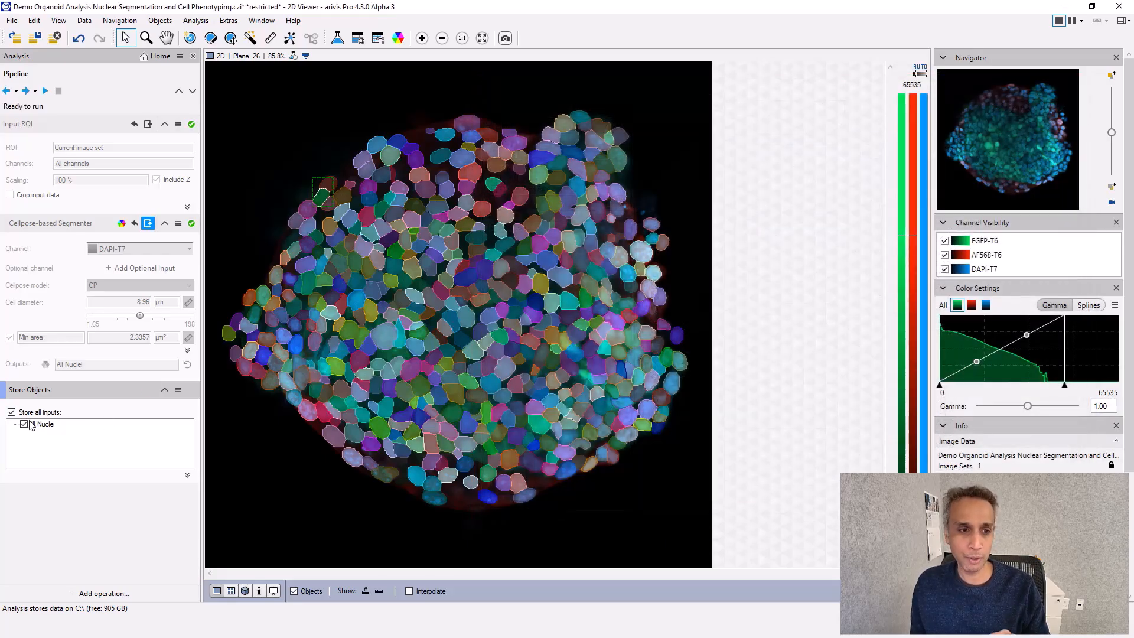
pyautogui.click(24, 92)
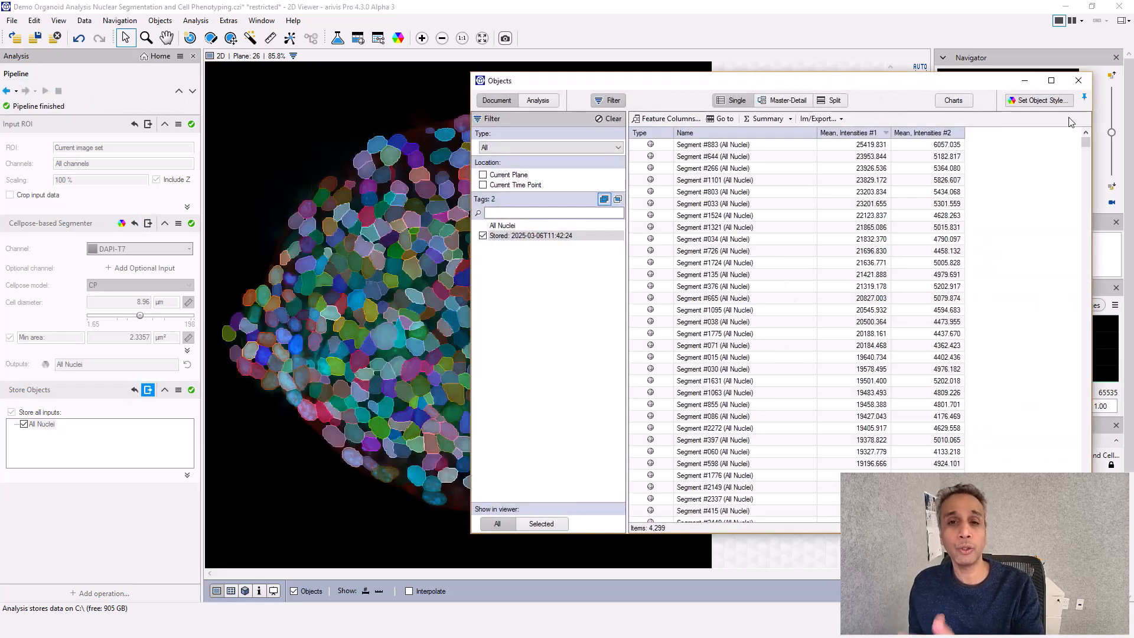
pyautogui.click(1075, 87)
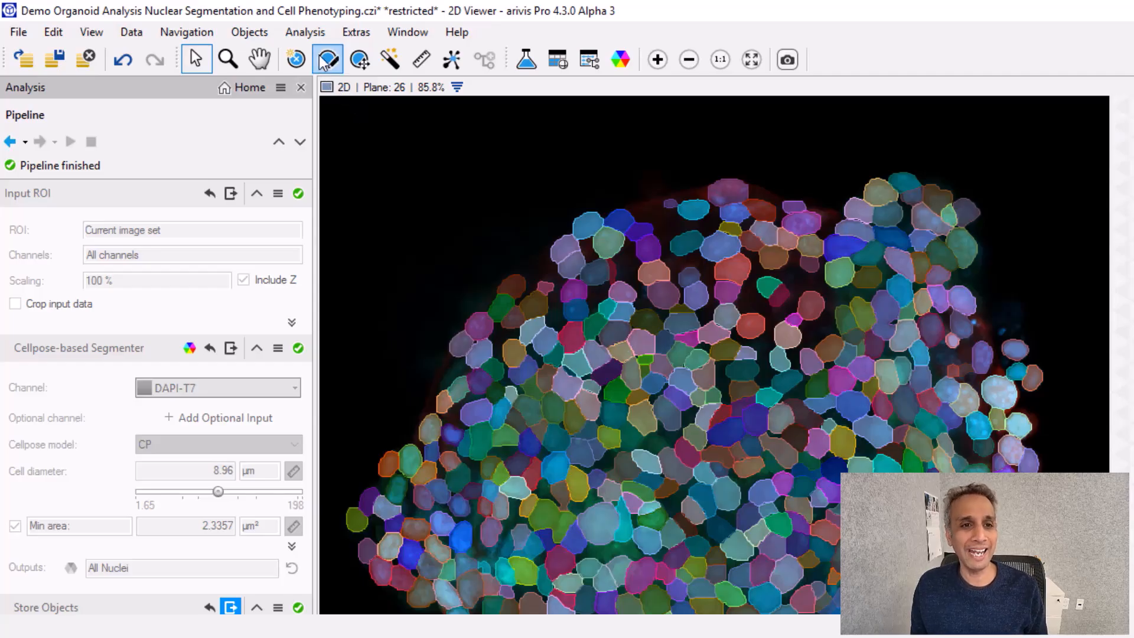
# Open the Machine Learning Trainer for objects and rename Class 1 as GFP Positive
pyautogui.click(306, 33)
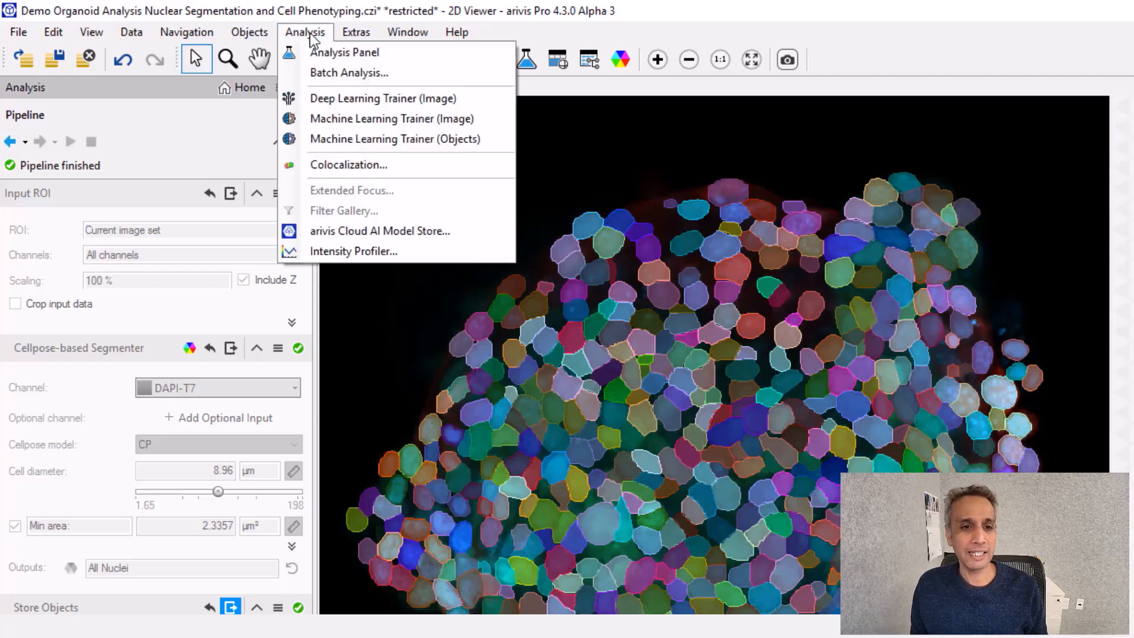
pyautogui.click(469, 142)
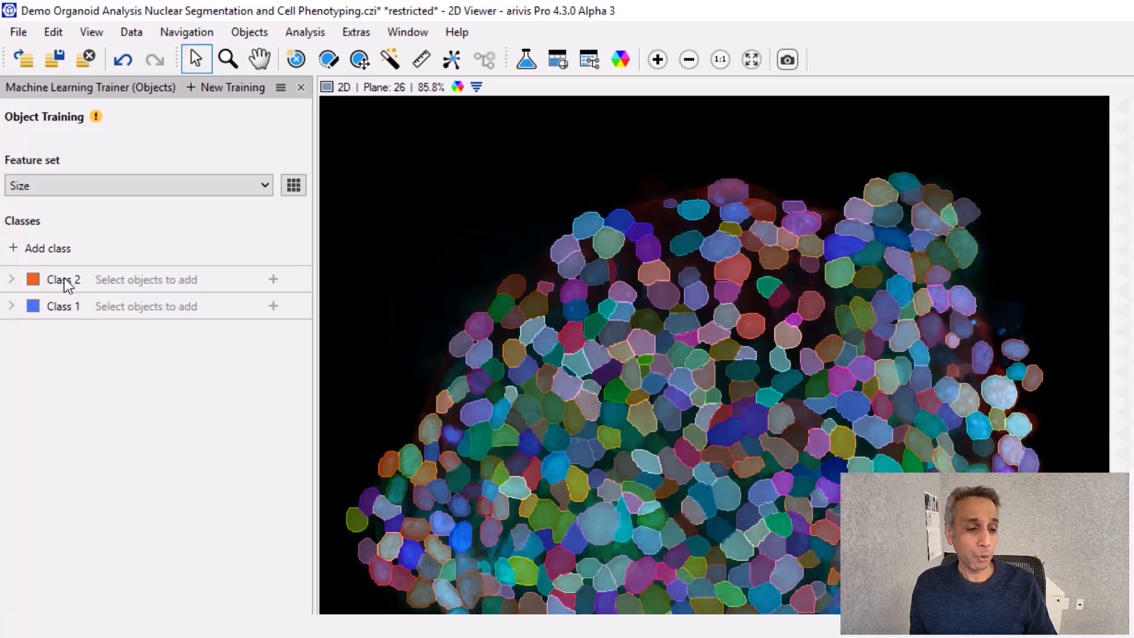
pyautogui.doubleClick(75, 308)
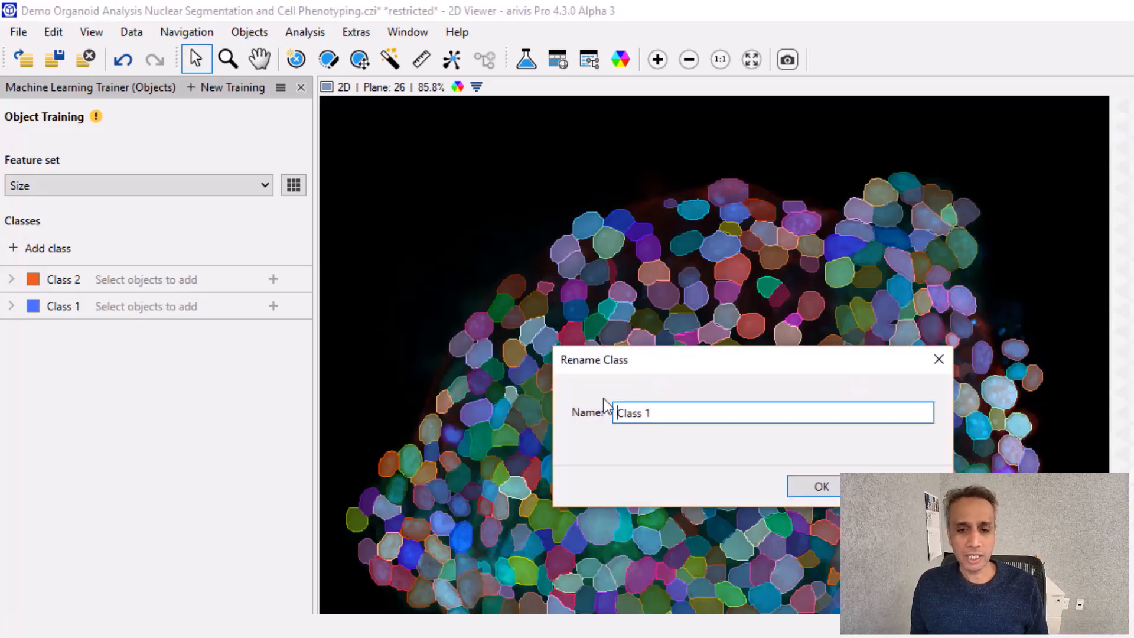
pyautogui.moveTo(679, 413); pyautogui.dragTo(588, 416)
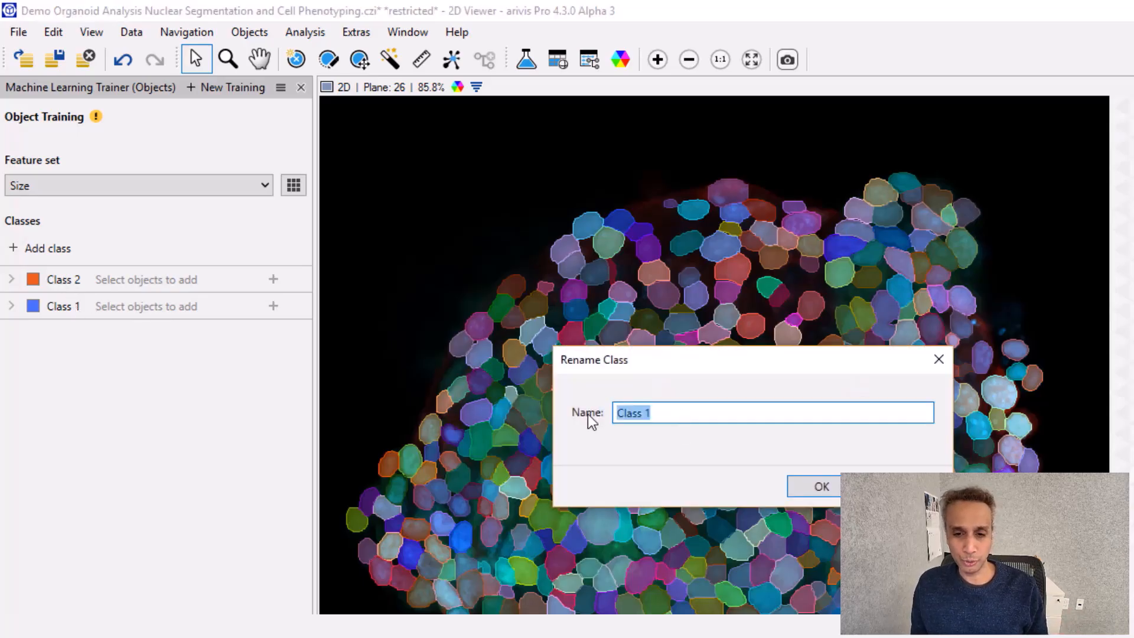
pyautogui.write('GFP Positive')
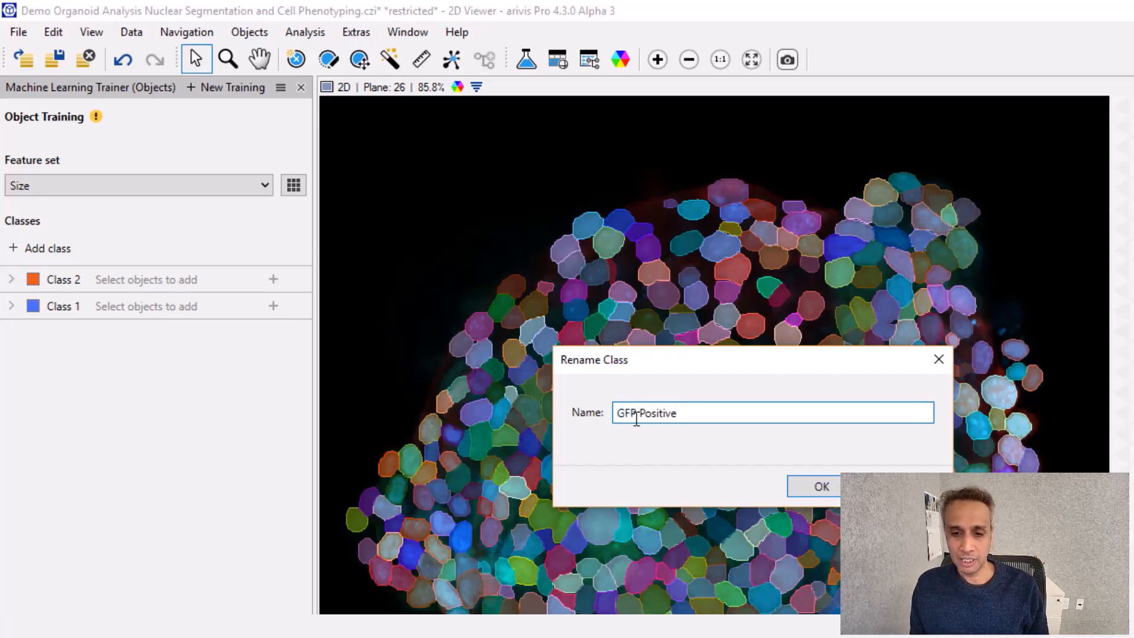
pyautogui.moveTo(732, 416); pyautogui.dragTo(605, 417)
pyautogui.hotkey('ctrl', 'c')
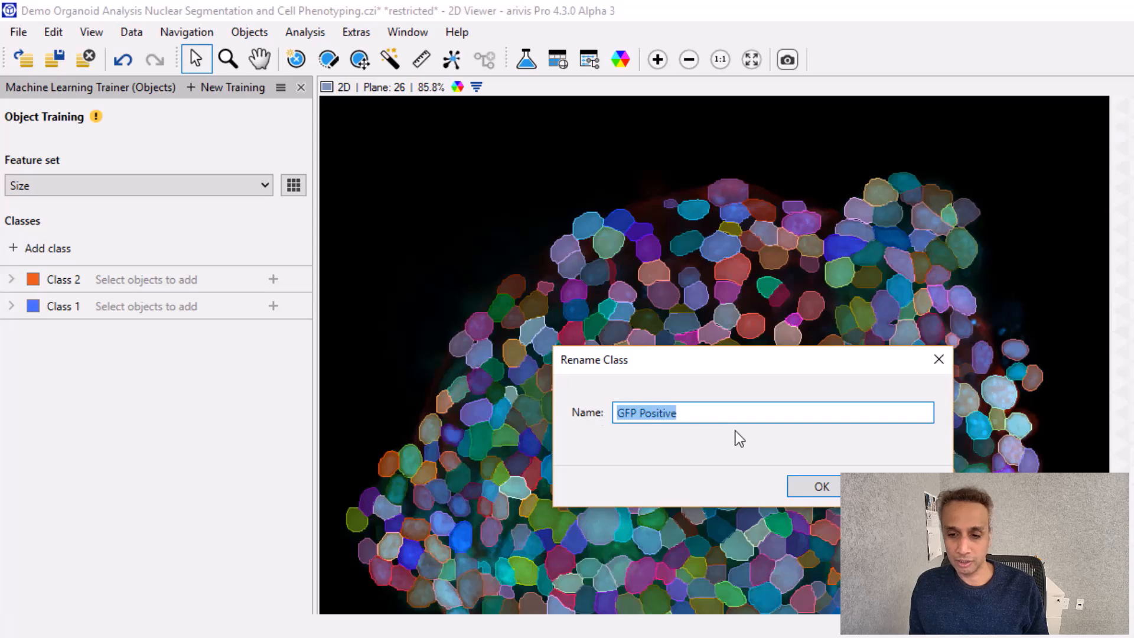
pyautogui.click(811, 488)
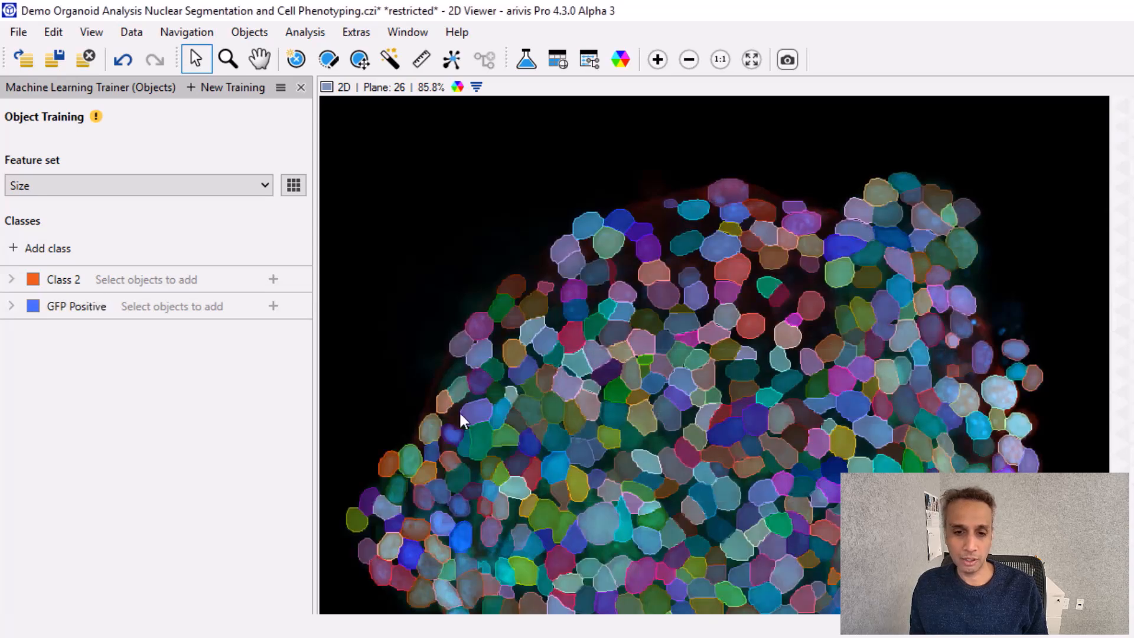
# Rename Class 2 as RFP Positive
pyautogui.doubleClick(66, 283)
pyautogui.moveTo(699, 418); pyautogui.dragTo(562, 424)
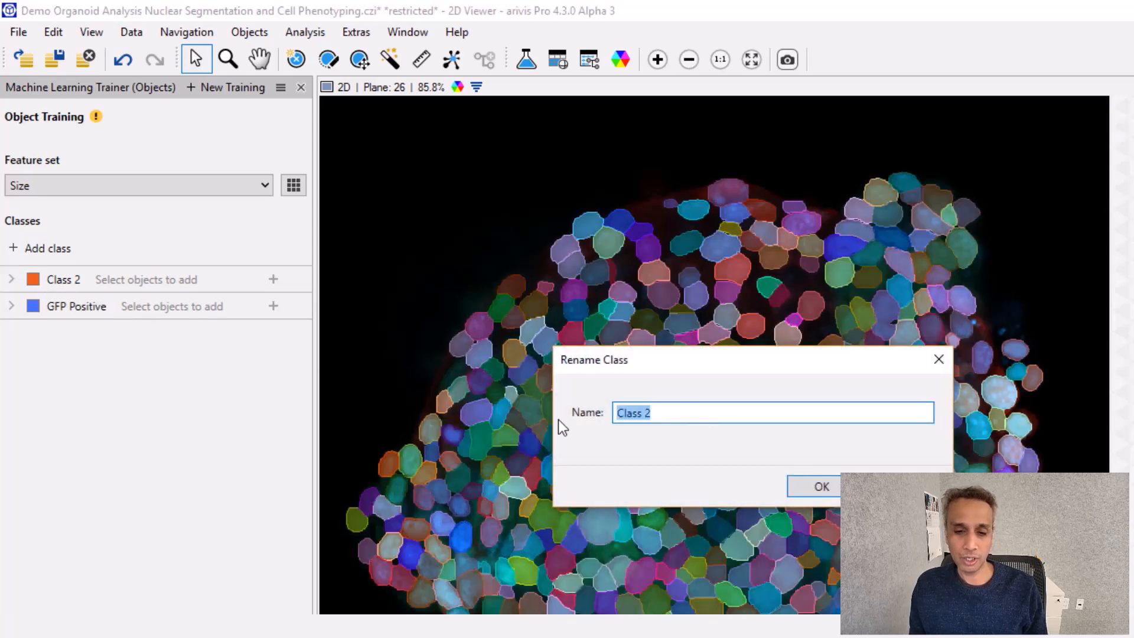
pyautogui.hotkey('ctrl', 'v')
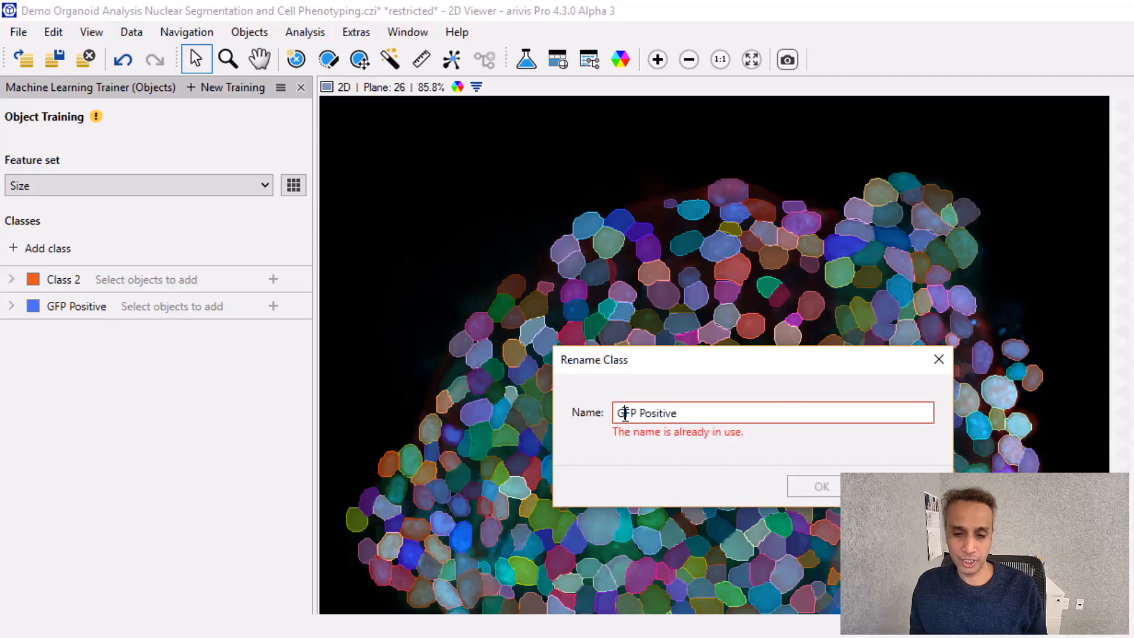
pyautogui.click(623, 413)
pyautogui.press('BackSpace')
pyautogui.write('R')
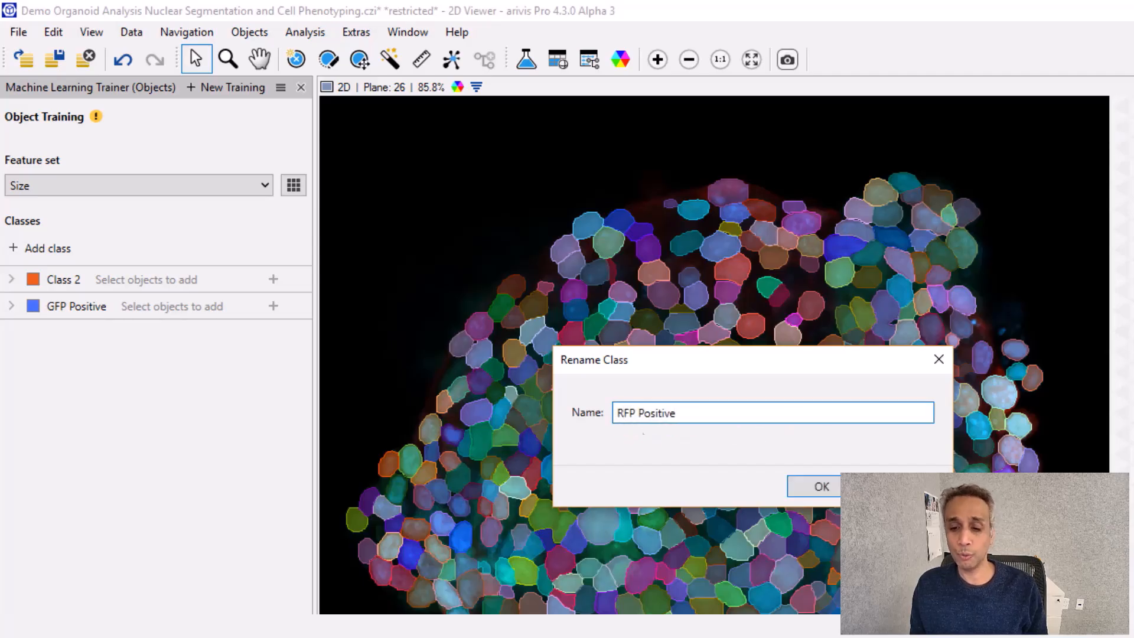
pyautogui.click(817, 486)
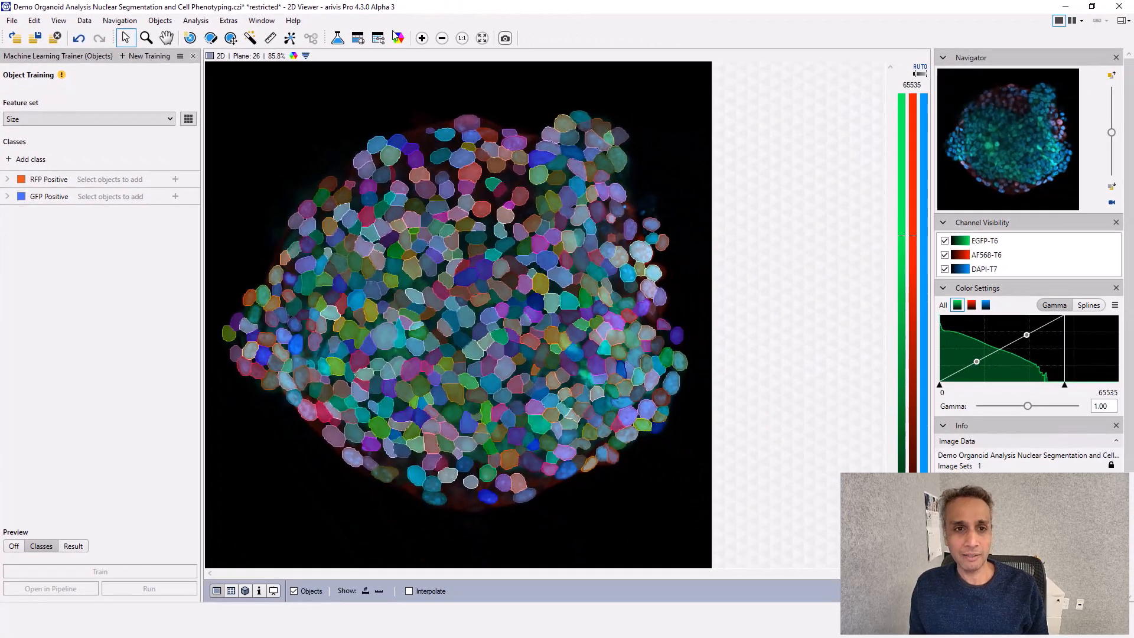
# Set the opacity of the All Nuclei object style to 5%
pyautogui.click(399, 39)
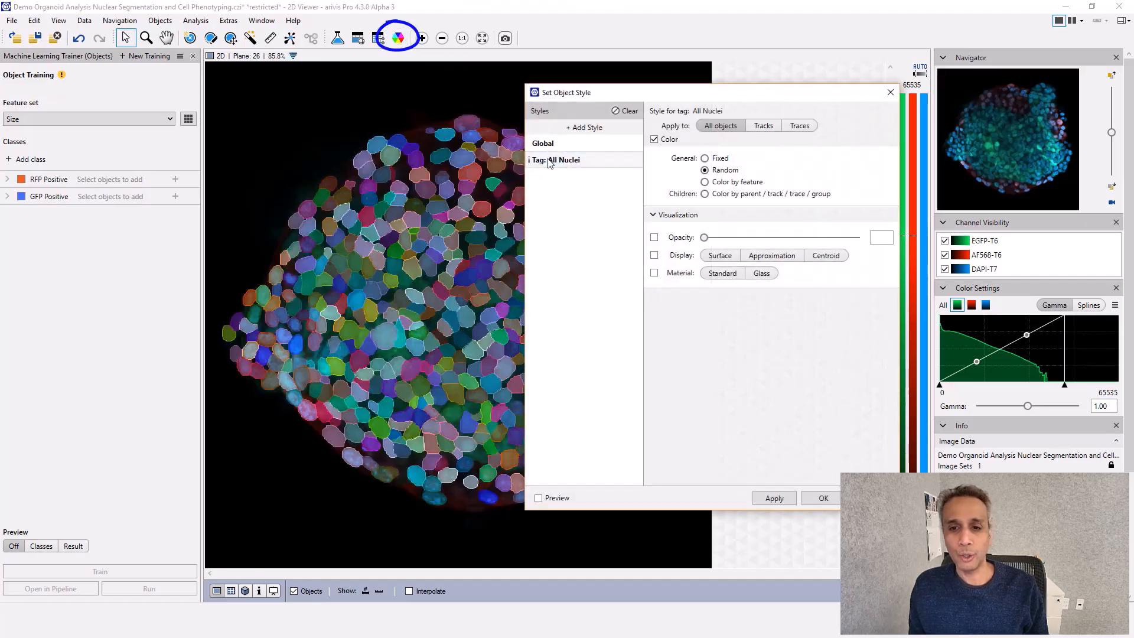
pyautogui.click(653, 237)
pyautogui.moveTo(703, 238)
pyautogui.mouseDown()
pyautogui.moveTo(783, 241)
pyautogui.moveTo(712, 239)
pyautogui.mouseUp()
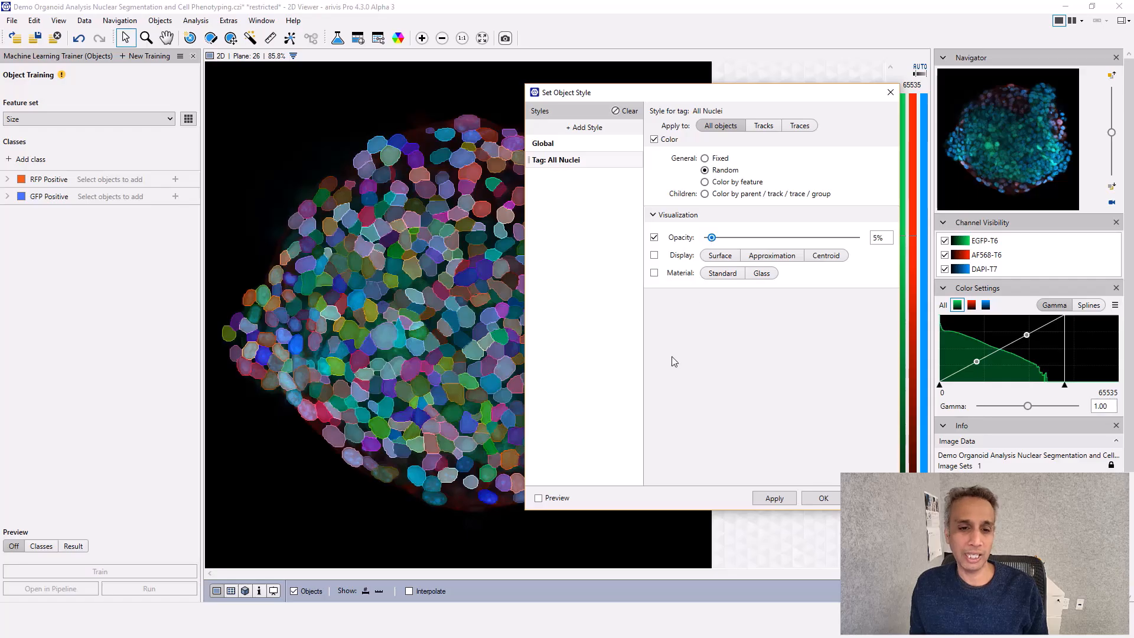
pyautogui.click(823, 498)
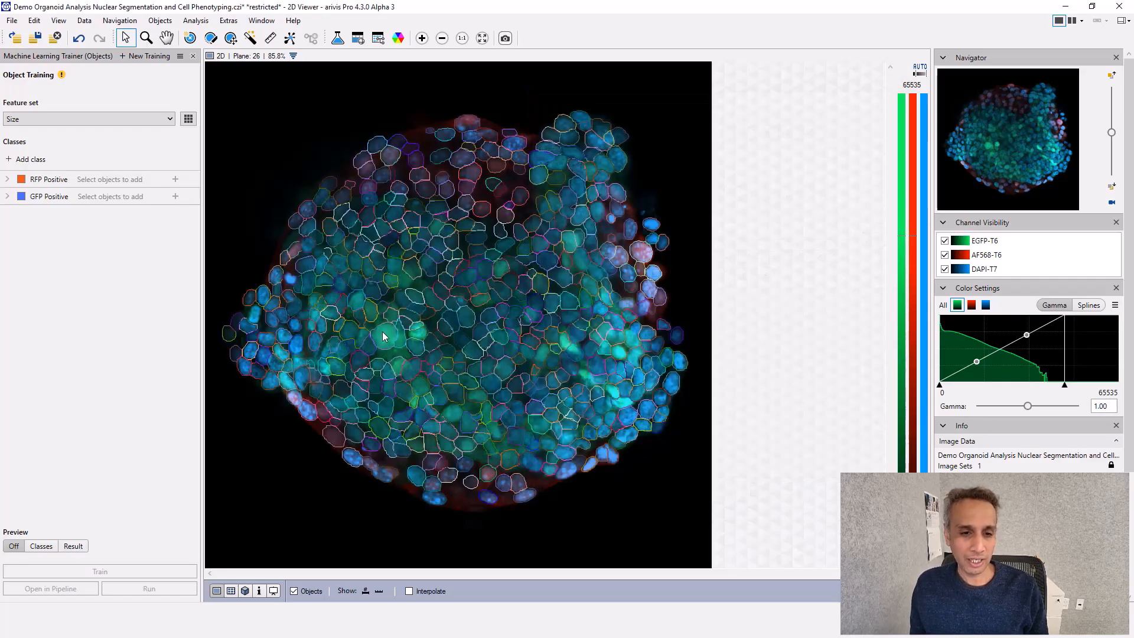
# Add the large bright green nucleus in the organoid's left half and a nucleus just beside it to the GFP Positive class
pyautogui.click(175, 196)
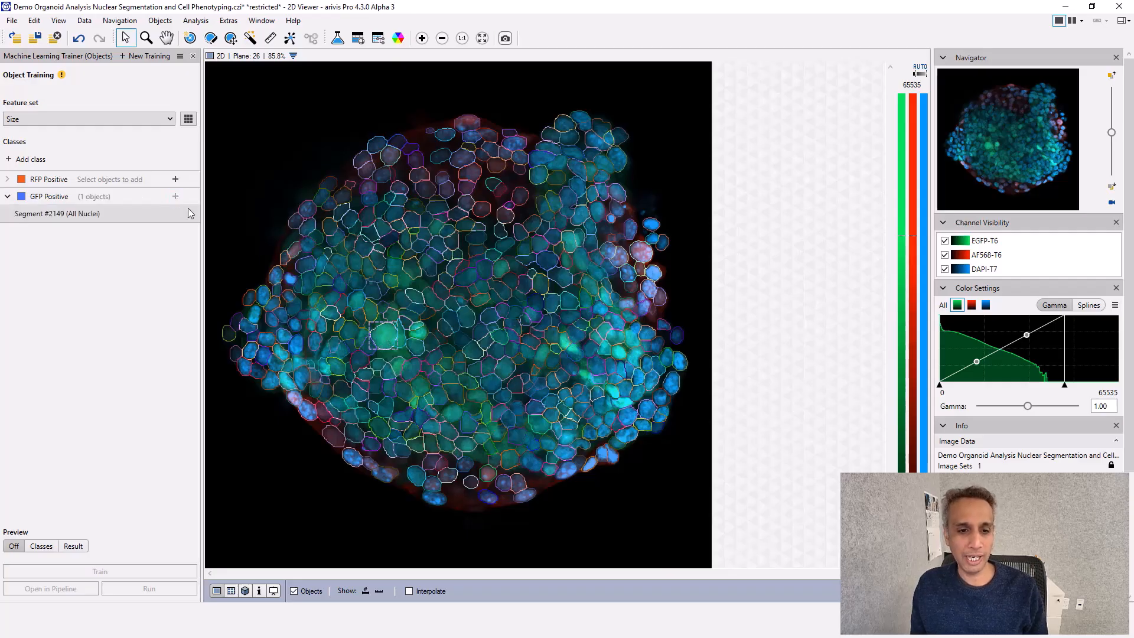
pyautogui.click(416, 345)
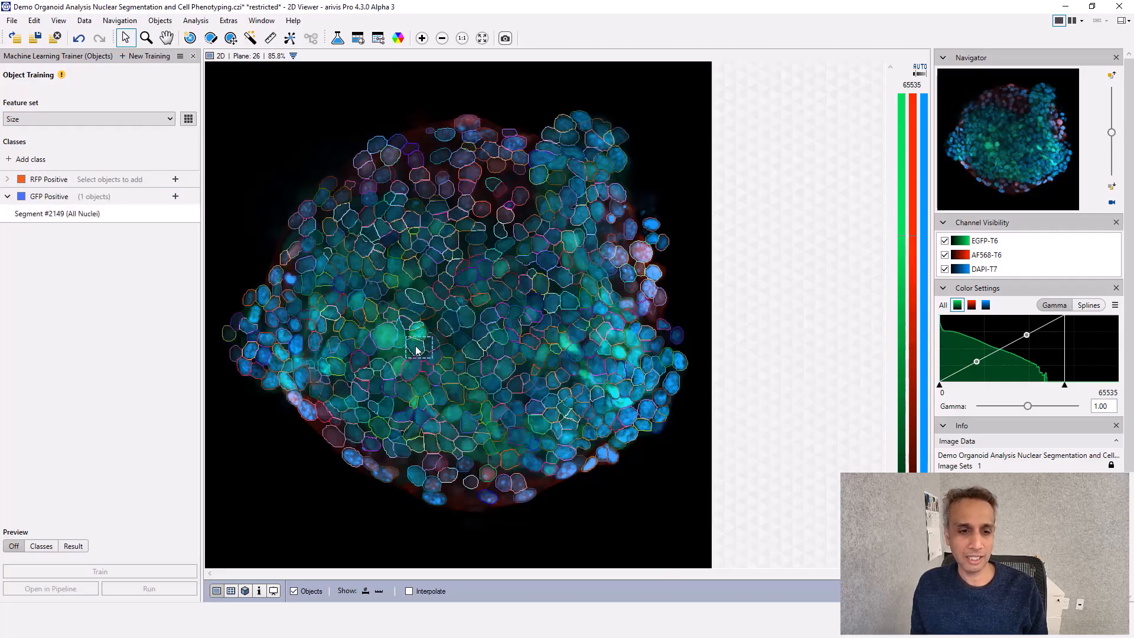
pyautogui.click(174, 196)
# Select several green nuclei from the organoid's centre up to its upper-right lobe and add them to GFP Positive
pyautogui.click(458, 395)
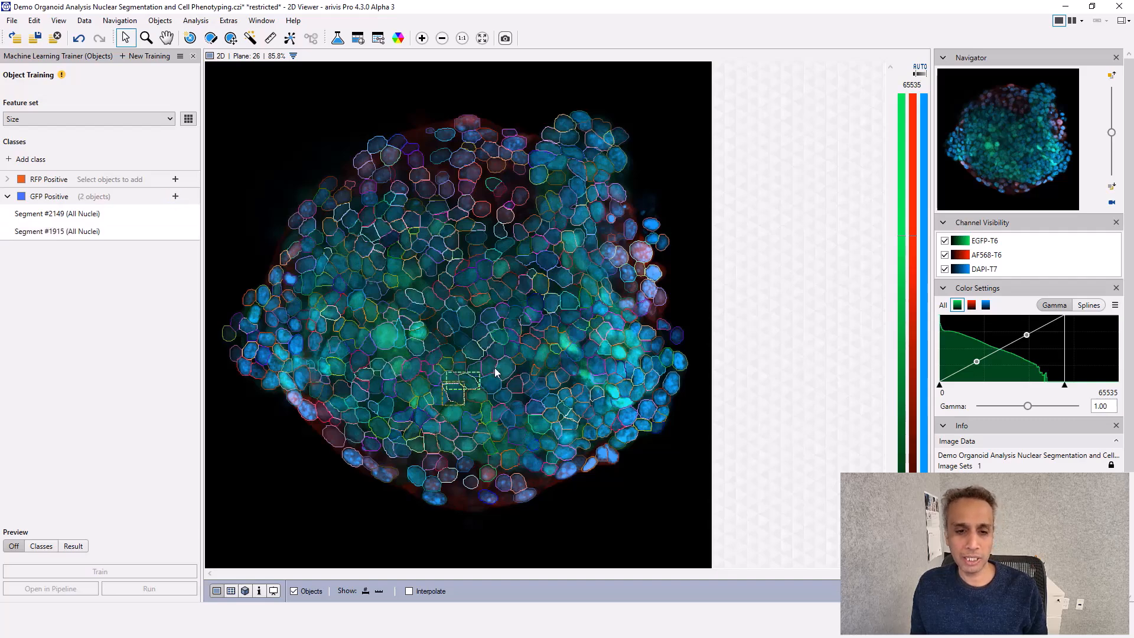
pyautogui.keyDown('ctrl'); pyautogui.click(474, 348); pyautogui.keyUp('ctrl')
pyautogui.keyDown('ctrl'); pyautogui.click(511, 320); pyautogui.keyUp('ctrl')
pyautogui.keyDown('ctrl'); pyautogui.click(490, 310); pyautogui.keyUp('ctrl')
pyautogui.keyDown('ctrl'); pyautogui.click(498, 287); pyautogui.keyUp('ctrl')
pyautogui.keyDown('ctrl'); pyautogui.click(504, 264); pyautogui.keyUp('ctrl')
pyautogui.keyDown('ctrl'); pyautogui.click(556, 202); pyautogui.keyUp('ctrl')
pyautogui.keyDown('ctrl'); pyautogui.click(577, 179); pyautogui.keyUp('ctrl')
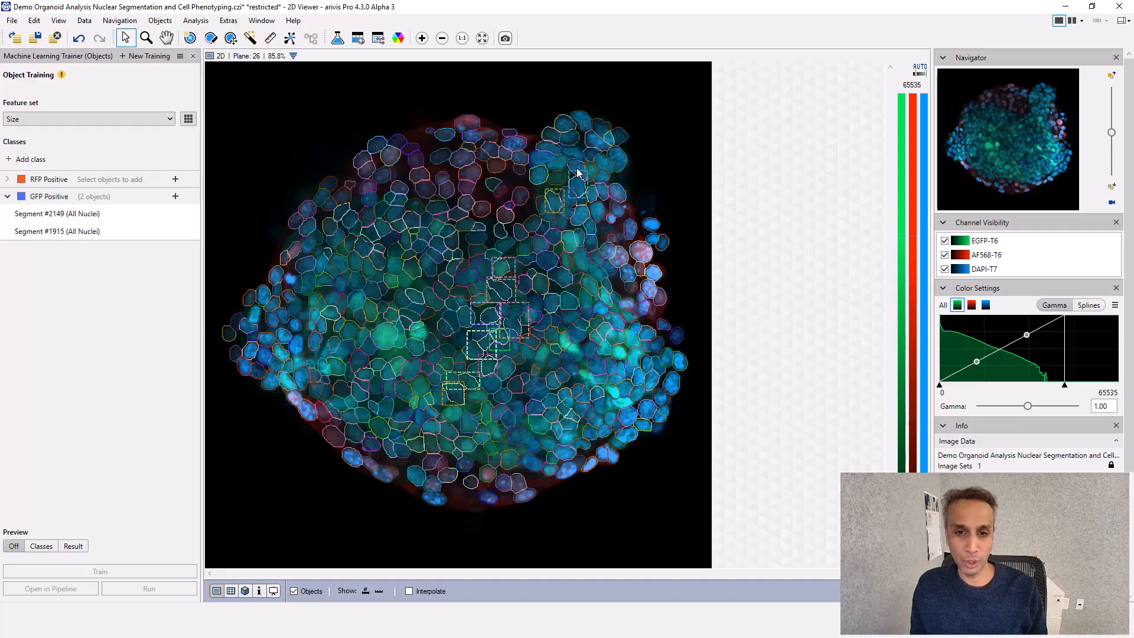
pyautogui.click(175, 196)
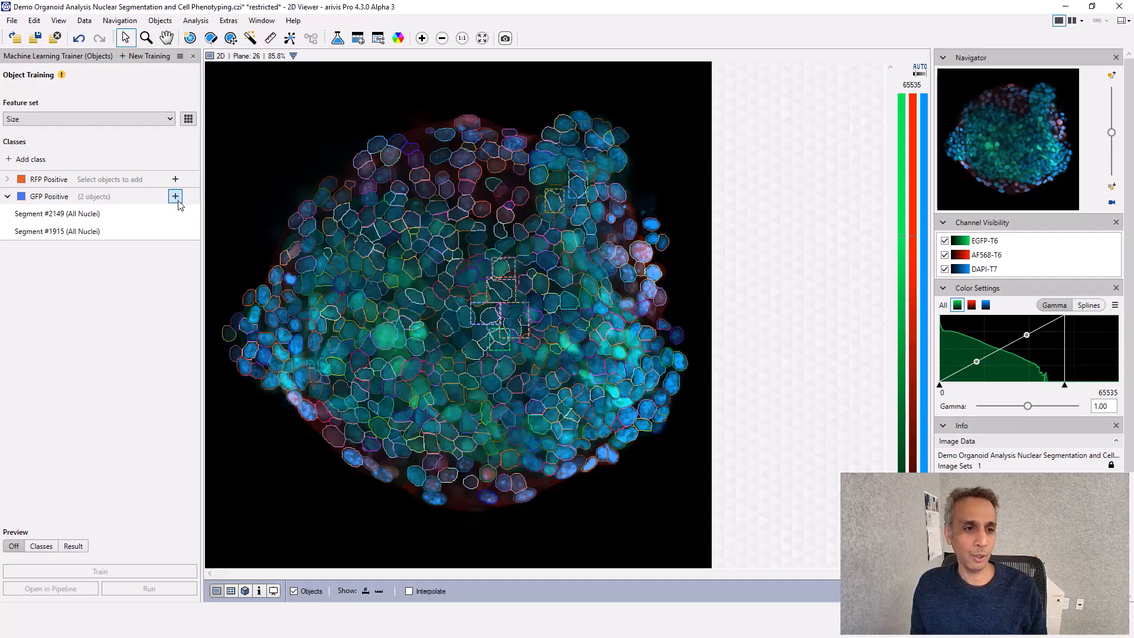
# Hide the DAPI-T7 channel and add more green nuclei from both sides of the organoid to GFP Positive
pyautogui.click(945, 270)
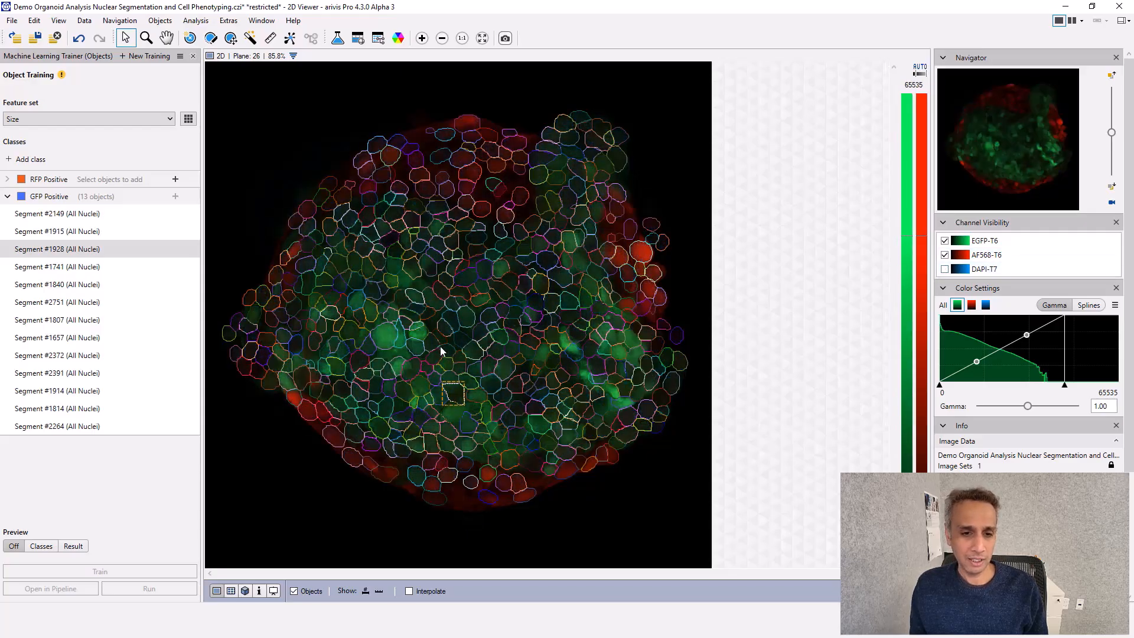
pyautogui.click(357, 299)
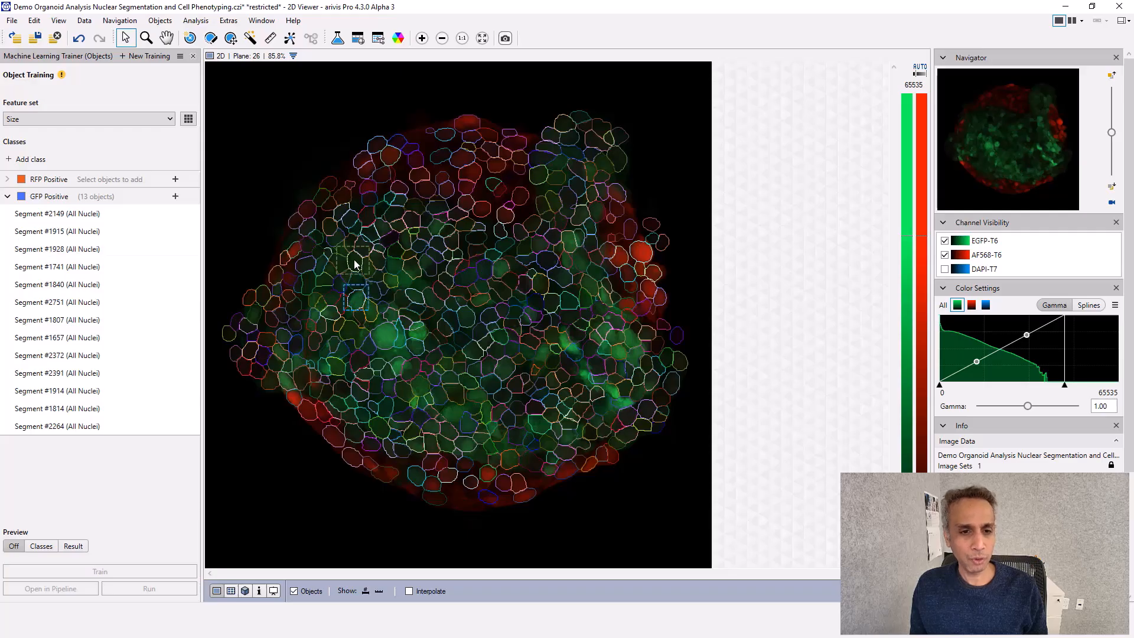
pyautogui.keyDown('ctrl'); pyautogui.click(285, 336); pyautogui.keyUp('ctrl')
pyautogui.keyDown('ctrl'); pyautogui.click(572, 240); pyautogui.keyUp('ctrl')
pyautogui.keyDown('ctrl'); pyautogui.click(602, 297); pyautogui.keyUp('ctrl')
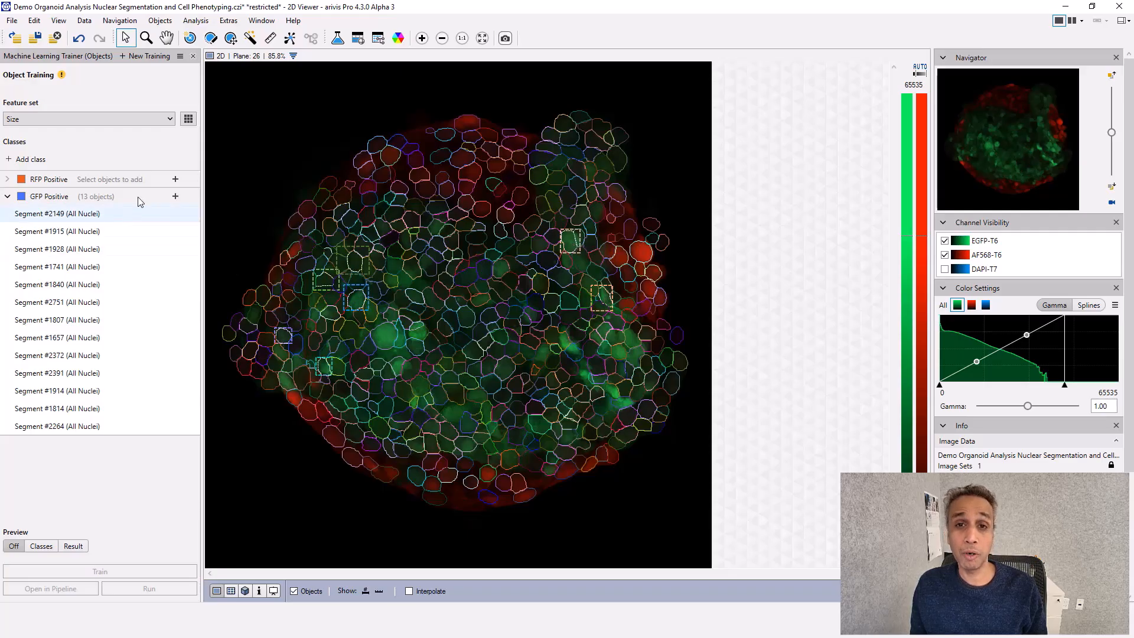
pyautogui.click(176, 196)
# Select red nuclei around the organoid's rim and upper area and add them to the RFP Positive class
pyautogui.click(384, 155)
pyautogui.keyDown('ctrl'); pyautogui.click(363, 174); pyautogui.keyUp('ctrl')
pyautogui.keyDown('ctrl'); pyautogui.click(306, 210); pyautogui.keyUp('ctrl')
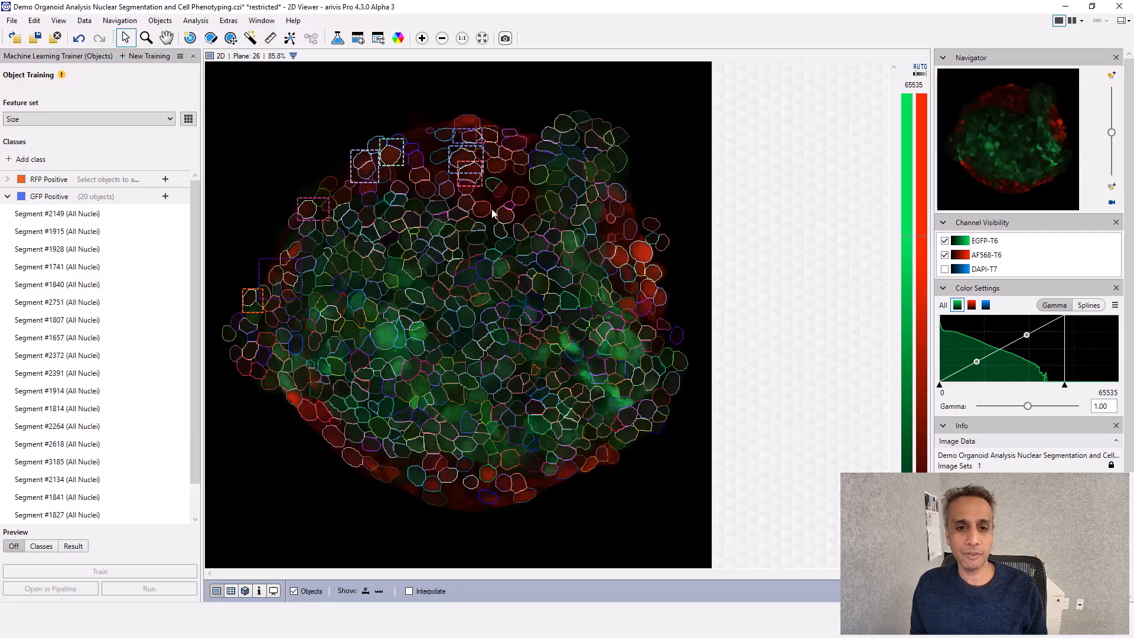
pyautogui.keyDown('ctrl'); pyautogui.click(619, 261); pyautogui.keyUp('ctrl')
pyautogui.keyDown('ctrl'); pyautogui.click(639, 254); pyautogui.keyUp('ctrl')
pyautogui.keyDown('ctrl'); pyautogui.click(308, 410); pyautogui.keyUp('ctrl')
pyautogui.keyDown('ctrl'); pyautogui.click(487, 476); pyautogui.keyUp('ctrl')
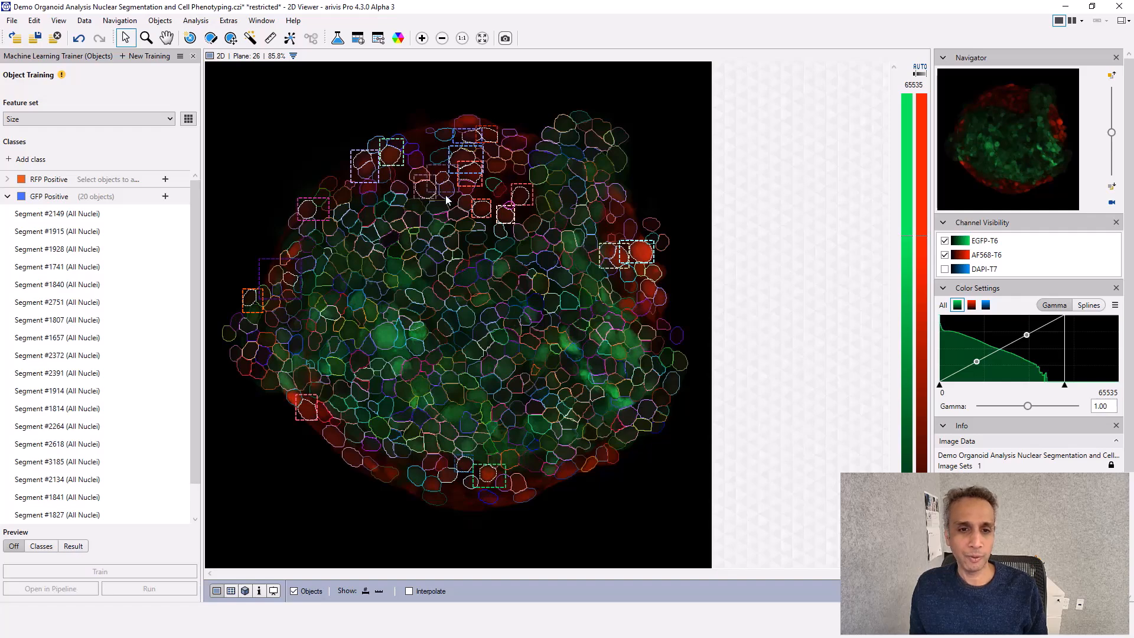
pyautogui.click(165, 178)
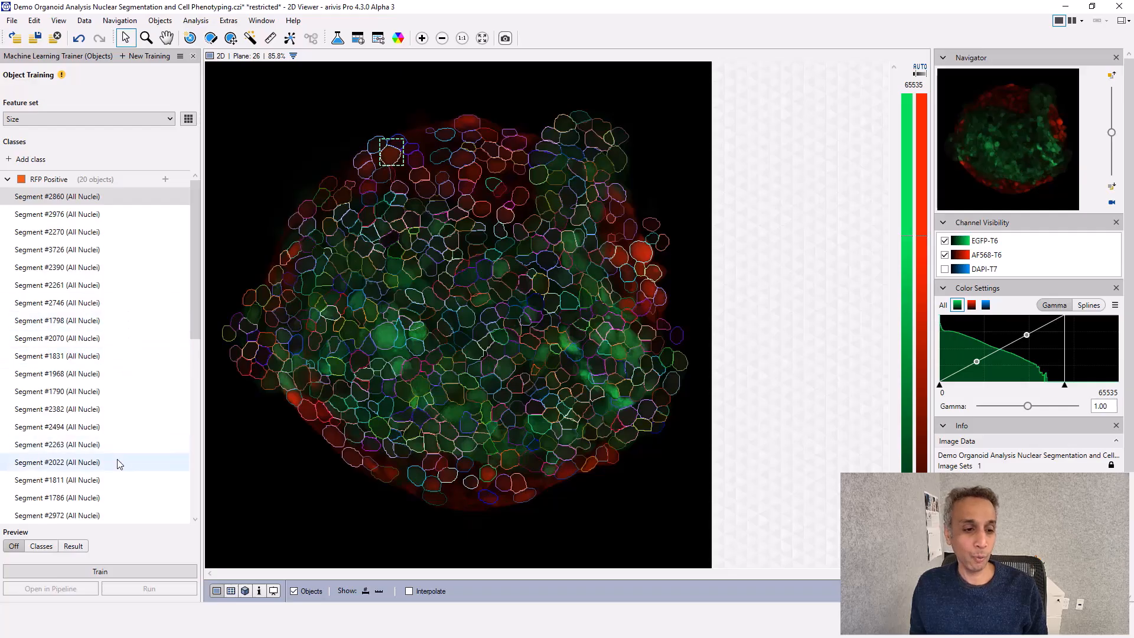
# Train the object classifier on the Size feature set
pyautogui.moveTo(194, 335); pyautogui.dragTo(194, 524)
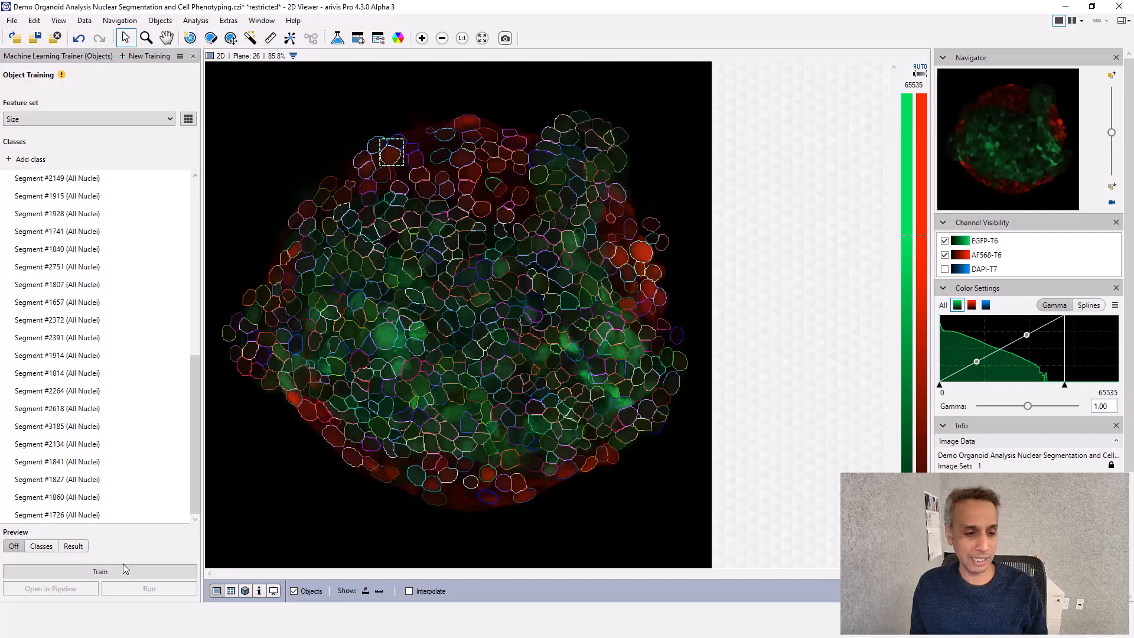
pyautogui.click(104, 570)
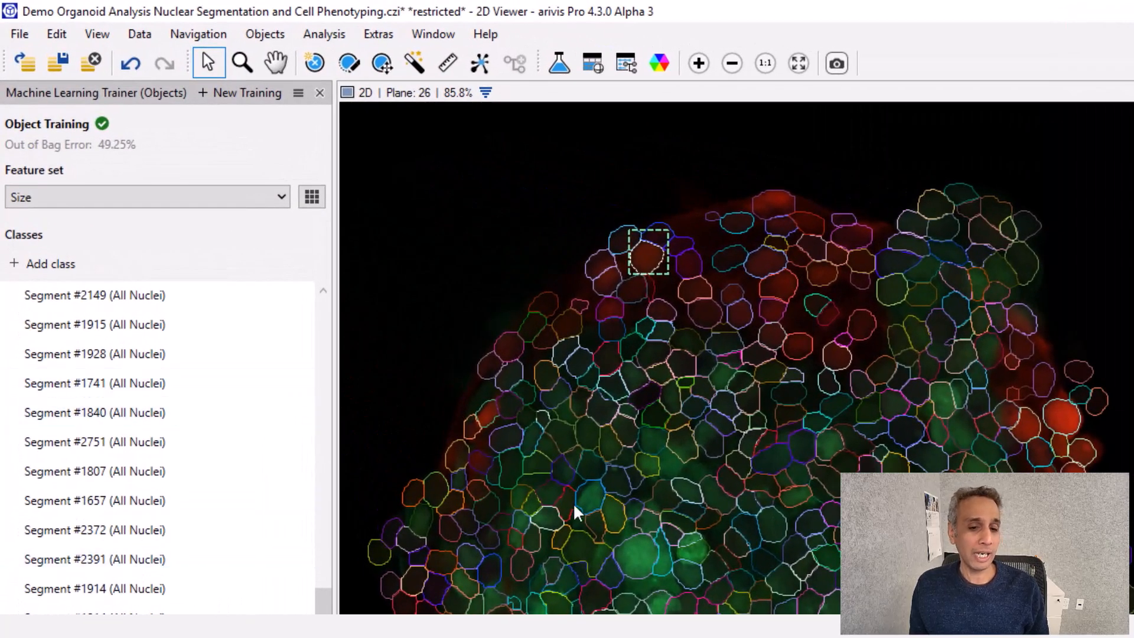
# Retrain the classifier with the Intensity (Basic) feature set and run it on the nuclei
pyautogui.click(250, 192)
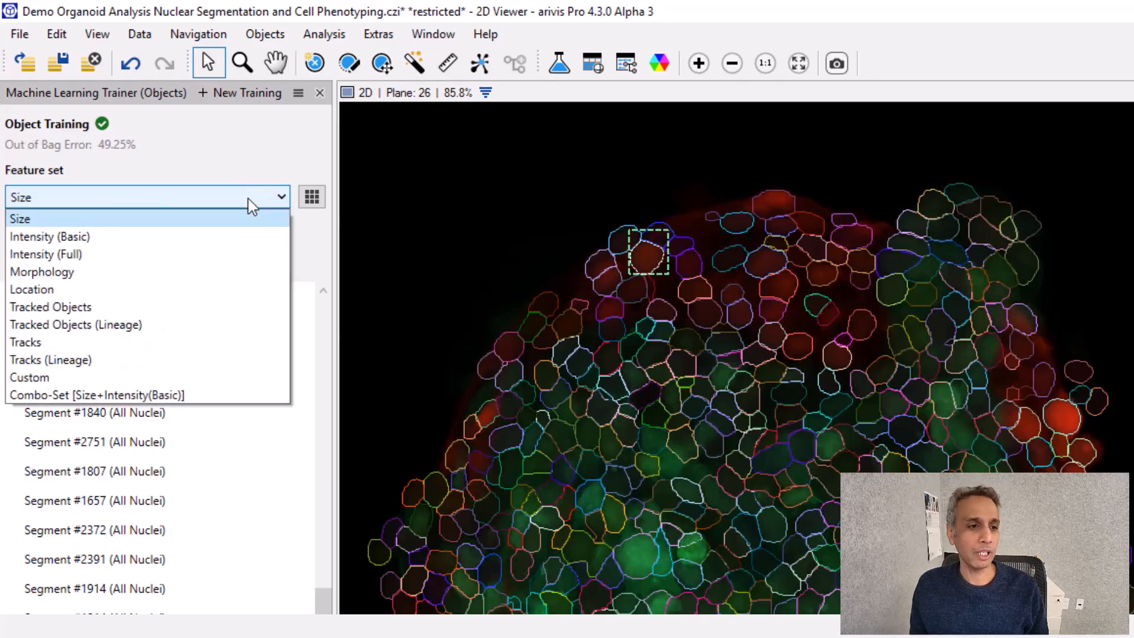
pyautogui.click(44, 235)
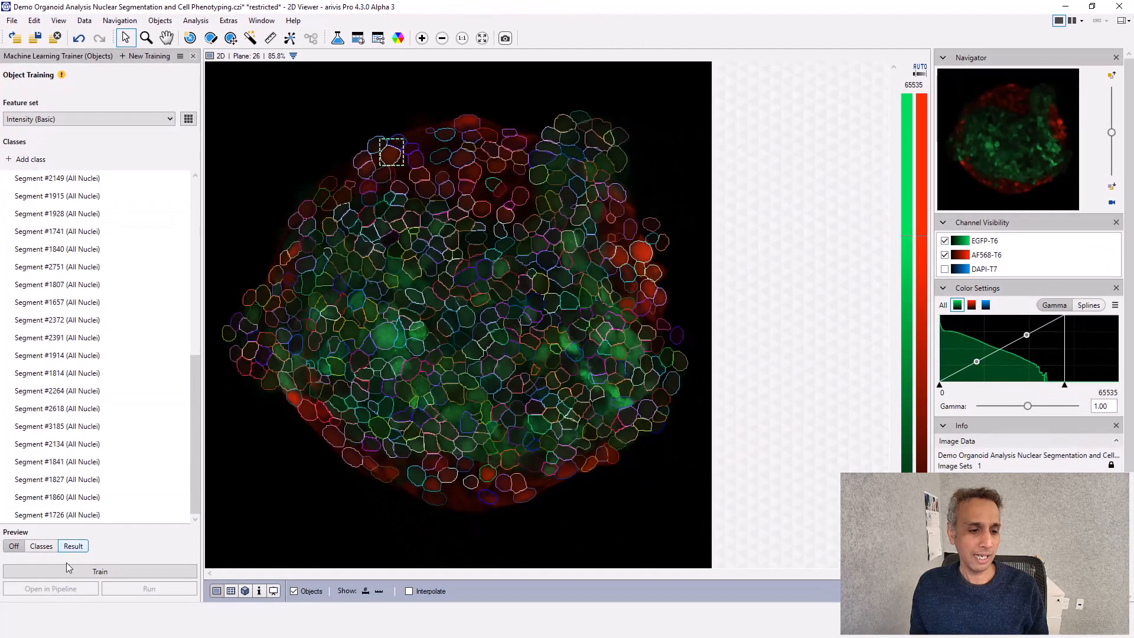
pyautogui.click(68, 570)
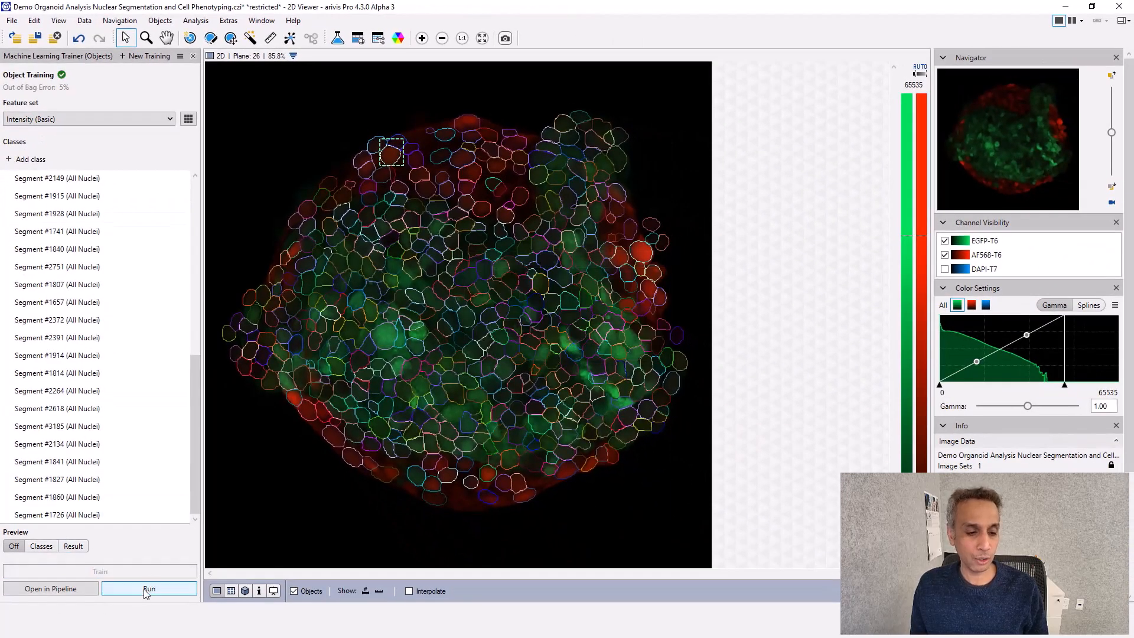
pyautogui.click(146, 589)
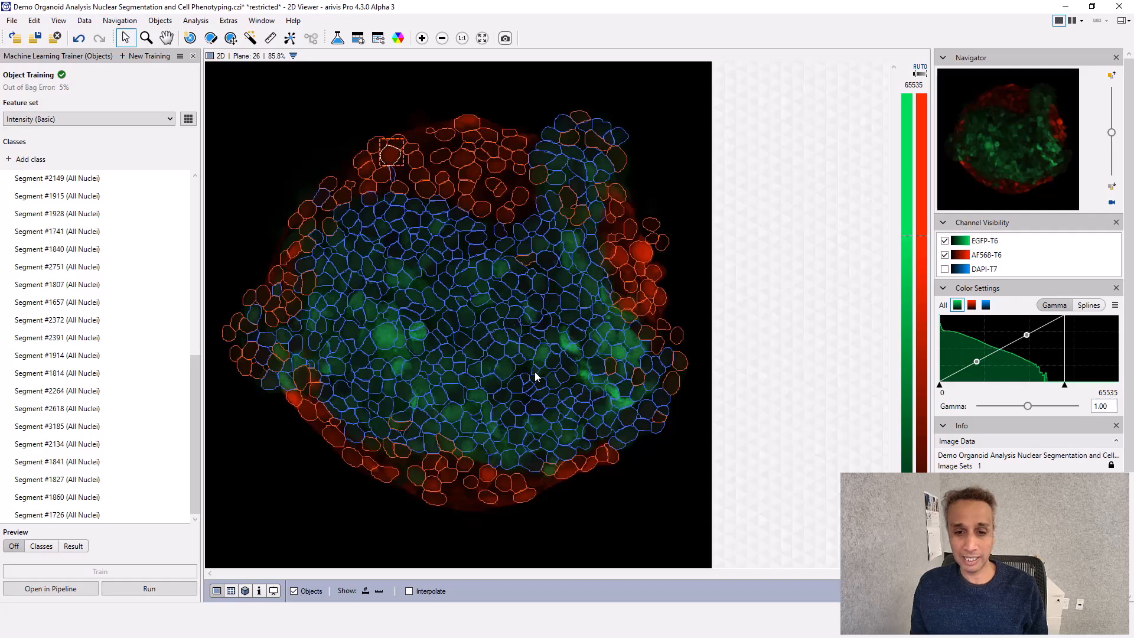
# Add the two misclassified nuclei beside the bright green area near the organoid's right edge to GFP Positive
pyautogui.click(611, 367)
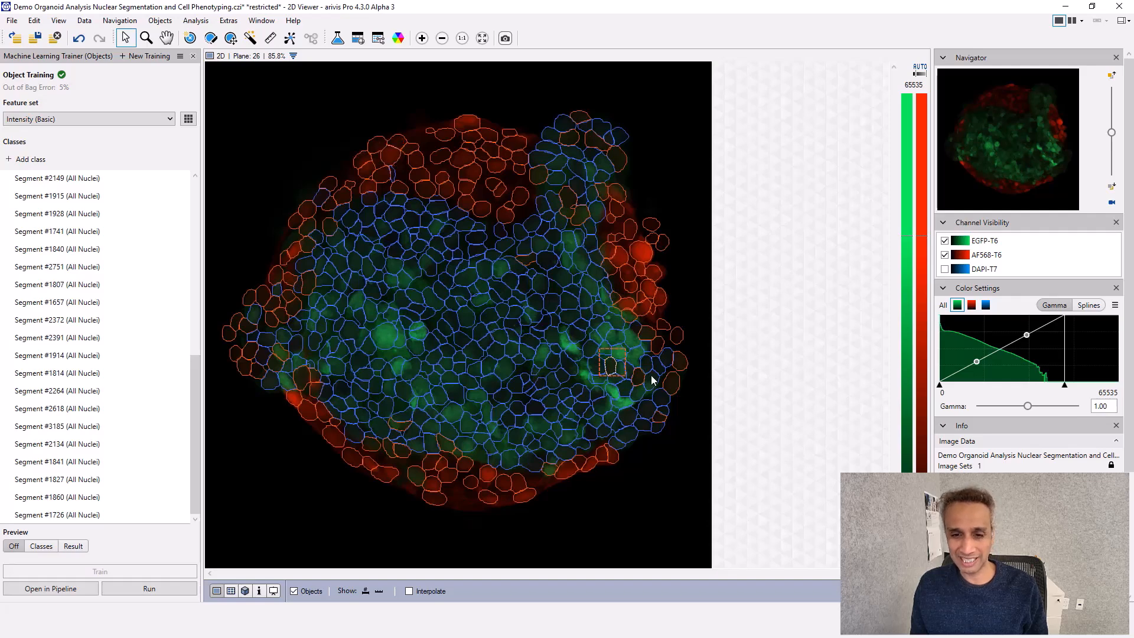
pyautogui.keyDown('ctrl'); pyautogui.click(638, 378); pyautogui.keyUp('ctrl')
pyautogui.scroll(3, 189, 455)
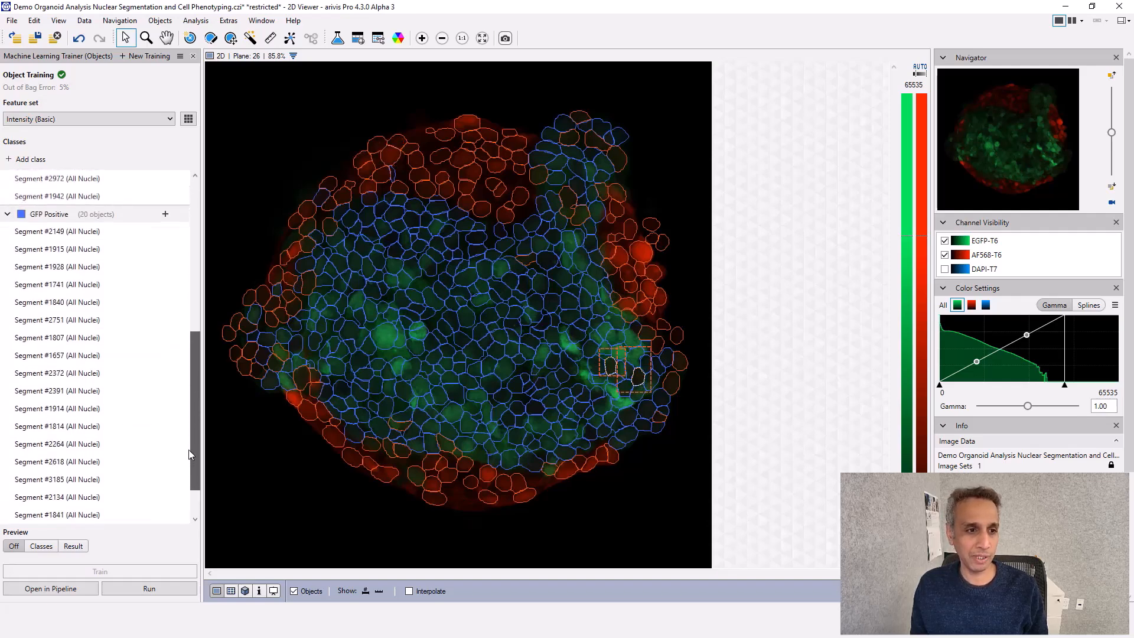
pyautogui.click(165, 221)
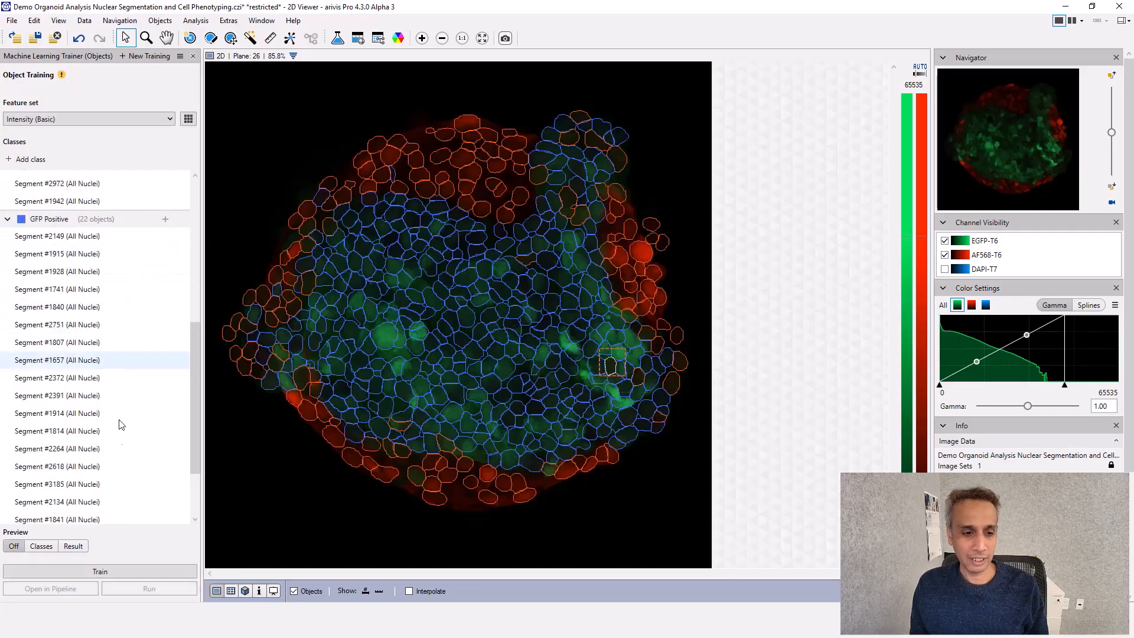
# Retrain the classifier on the extended training objects and rerun the classification
pyautogui.click(98, 573)
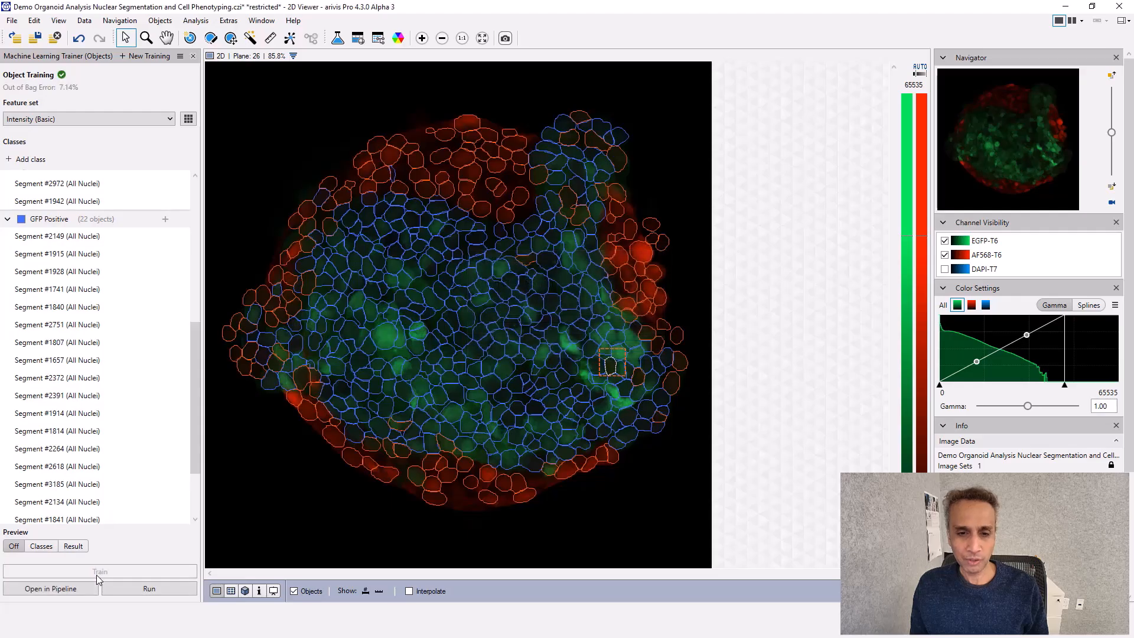
pyautogui.click(149, 589)
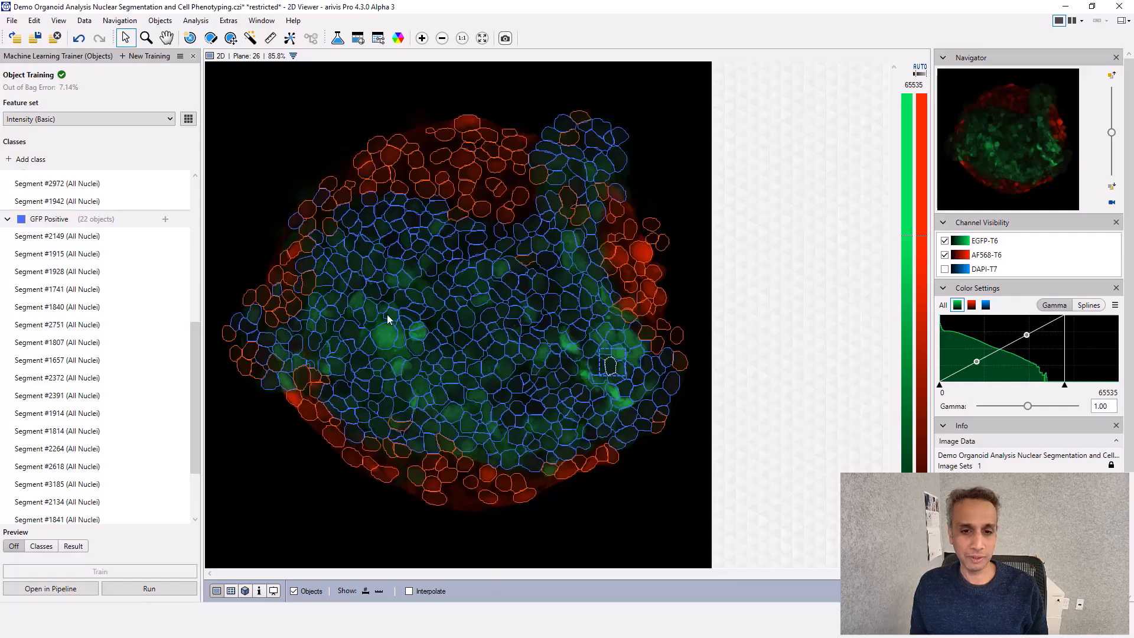
# Open the trained classifier in an analysis pipeline, run it with all inputs stored, and view the classified nuclei in the 4D viewer
pyautogui.click(47, 589)
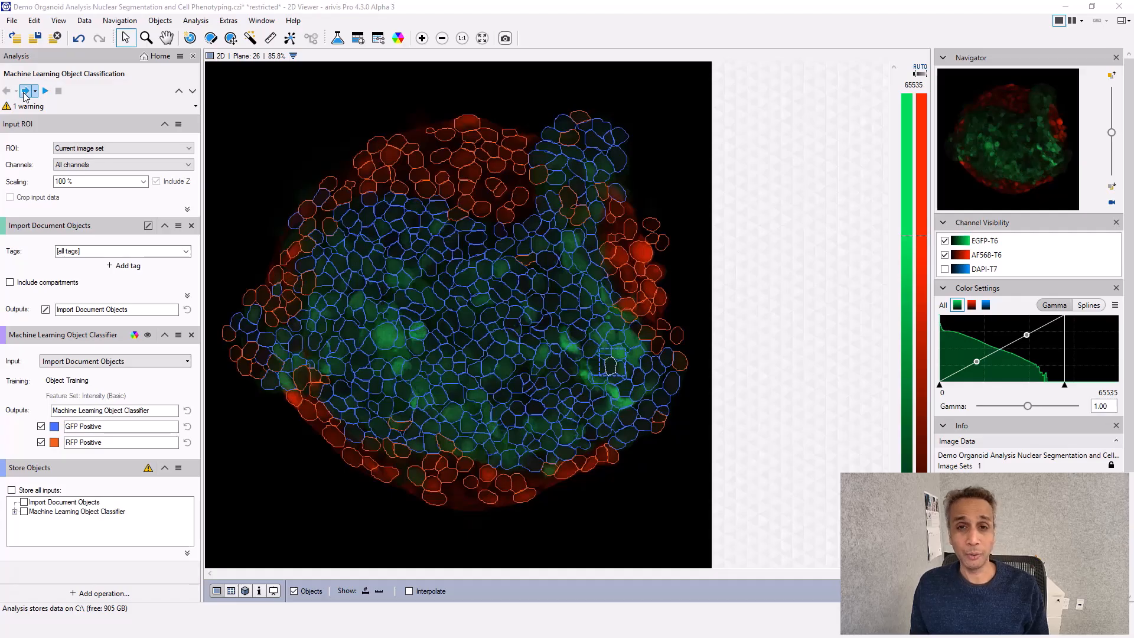
pyautogui.click(245, 590)
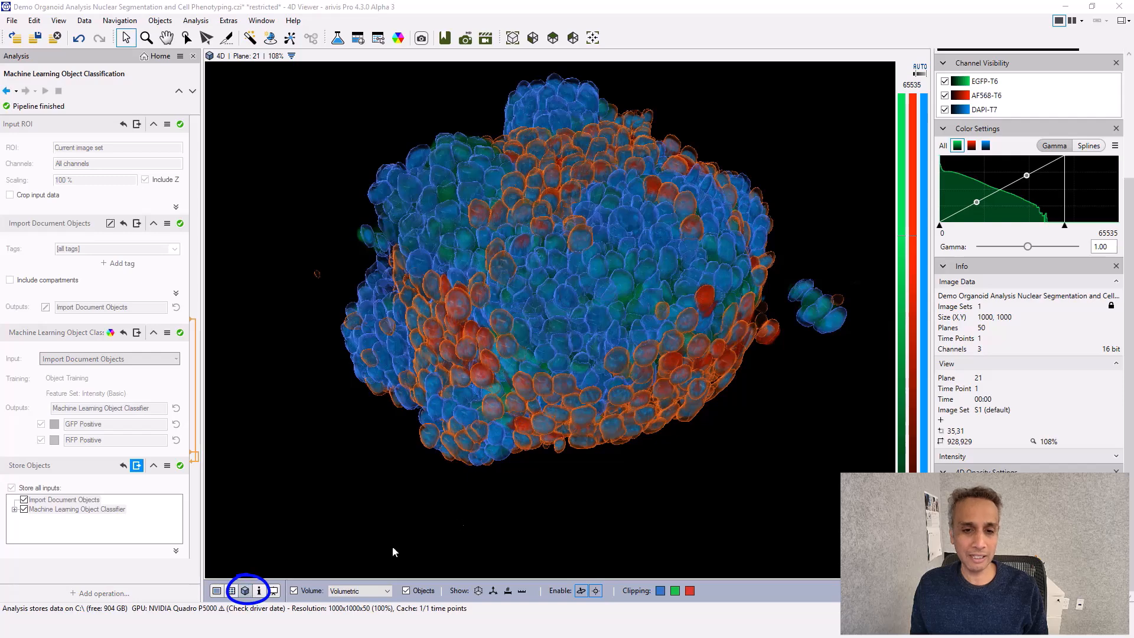
pyautogui.moveTo(545, 442)
pyautogui.mouseDown()
pyautogui.moveTo(536, 382)
pyautogui.moveTo(519, 387)
pyautogui.moveTo(551, 420)
pyautogui.moveTo(546, 438)
pyautogui.mouseUp()
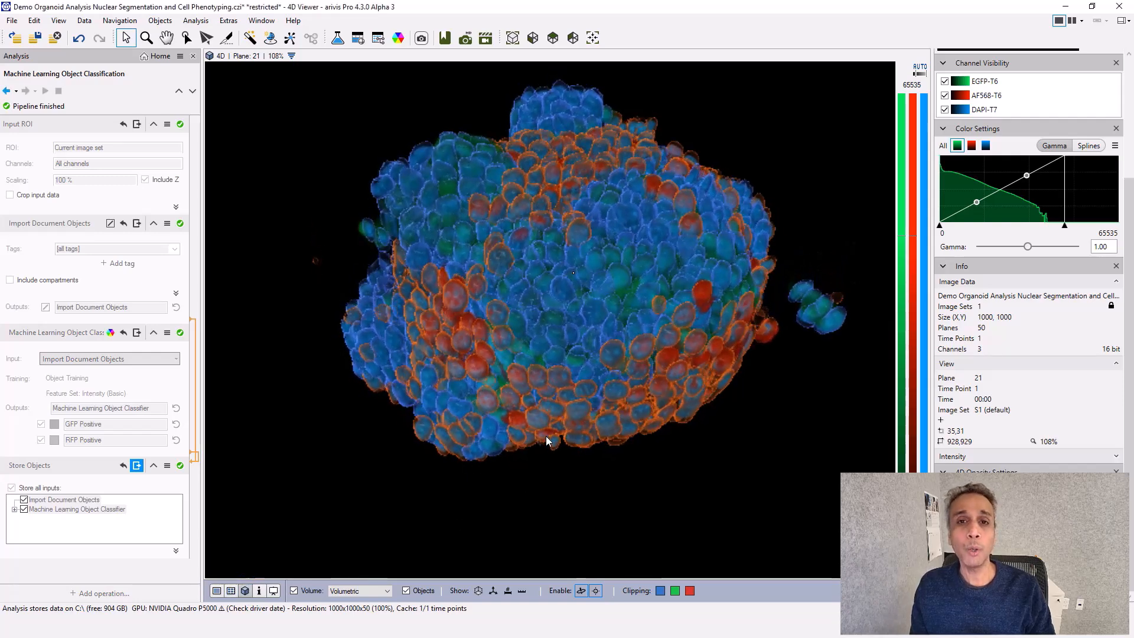